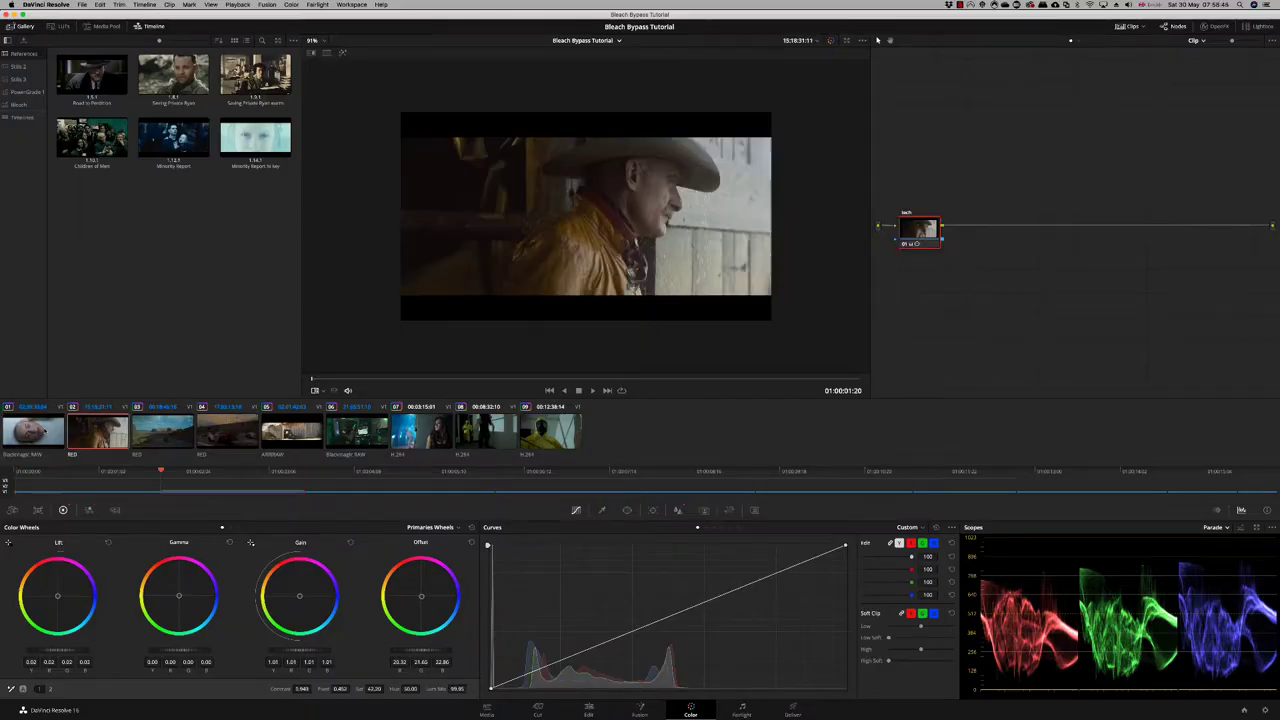
# - Step down through the timeline's clips to the last one, the gas mask shot
pyautogui.press('Down')
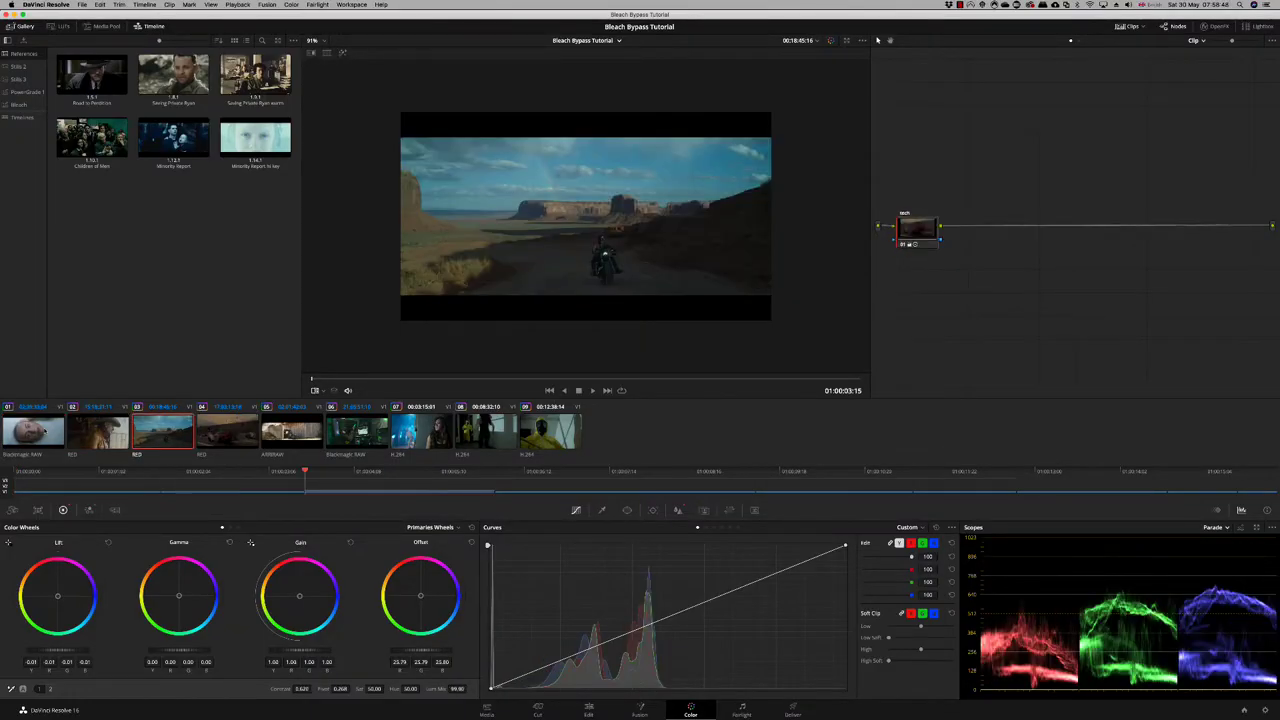
pyautogui.press('Down')
pyautogui.press('Down')
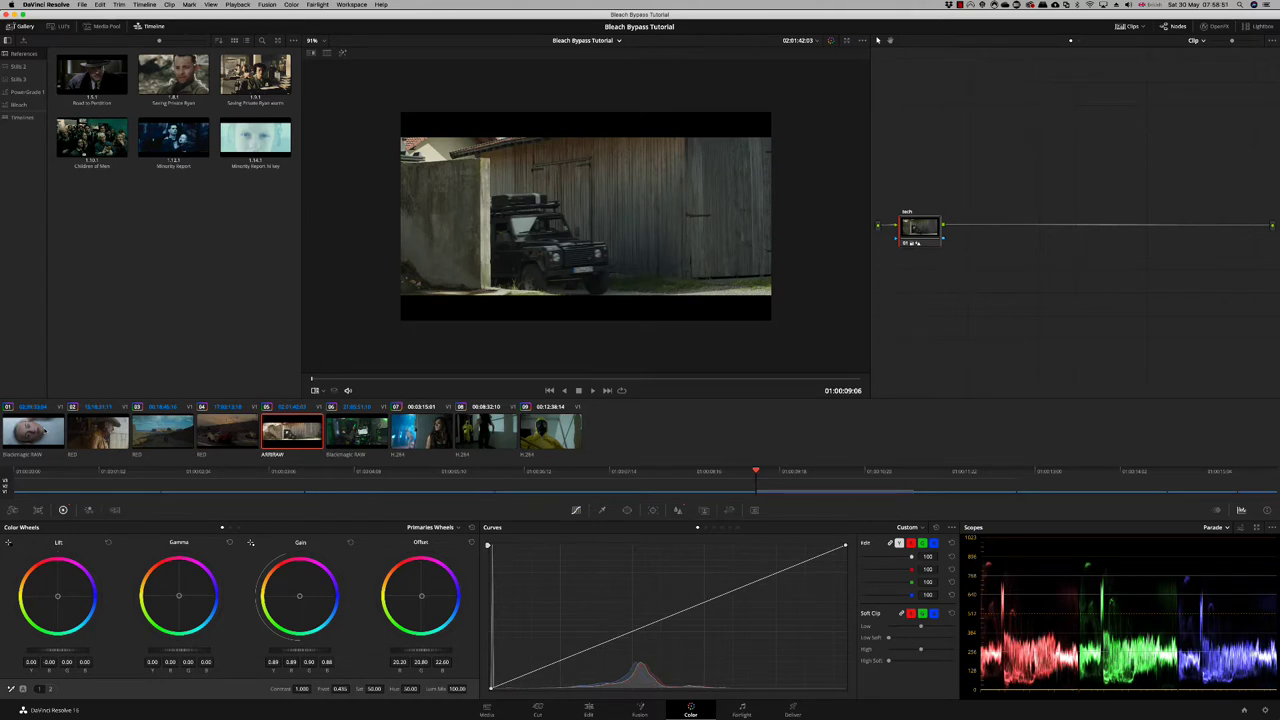
pyautogui.press('Down')
pyautogui.press('Down')
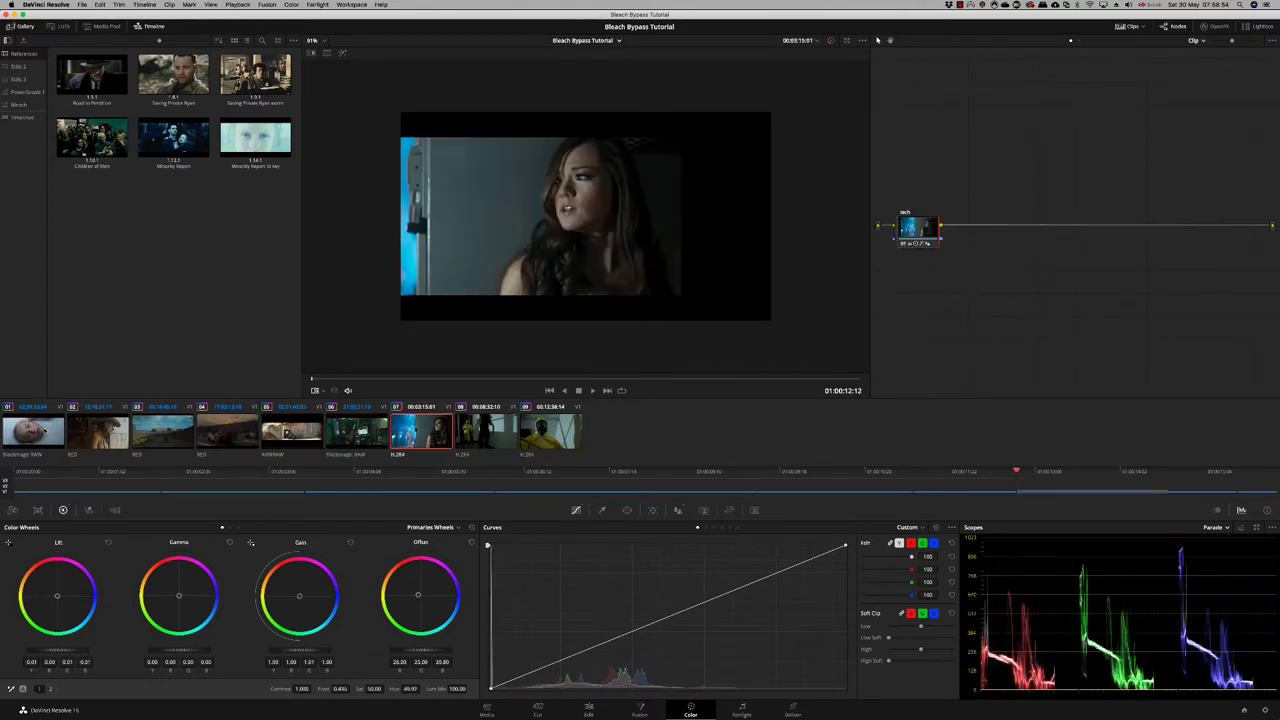
pyautogui.press('Down')
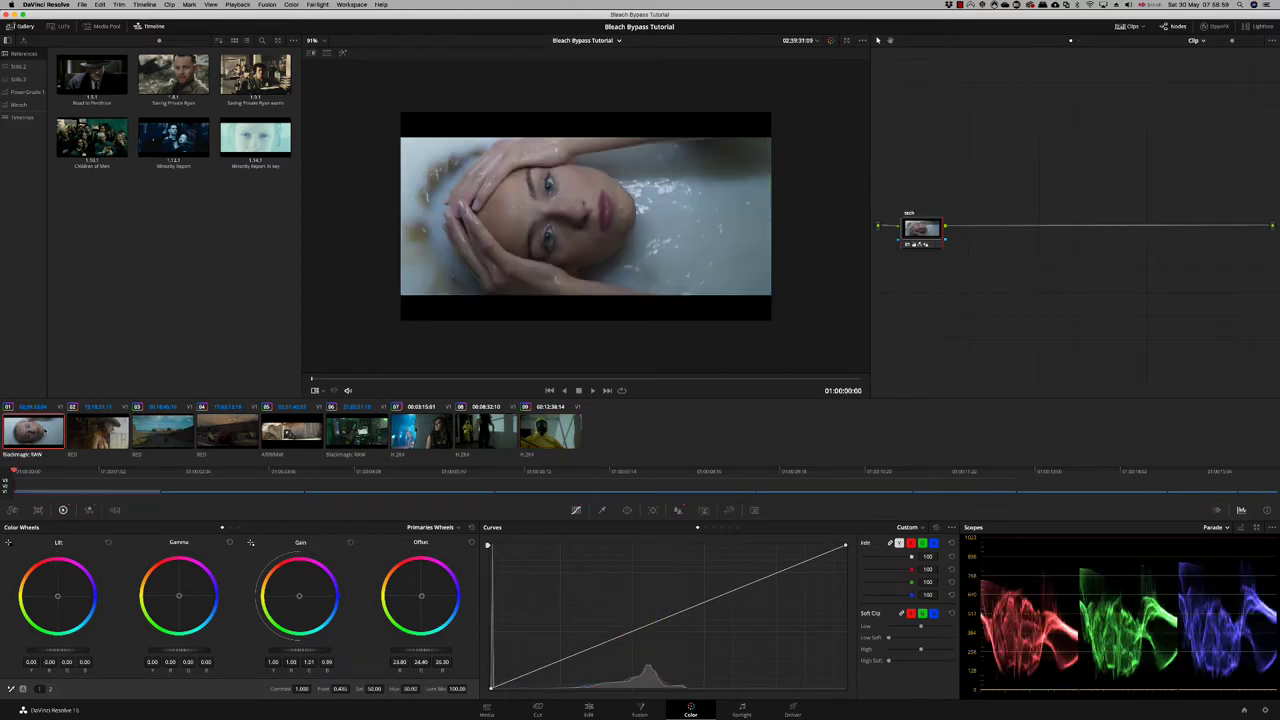
# - With the Road to Perdition still picked, set contrast about 1.5, pivot about 0.40, saturation about 22
pyautogui.click(88, 78)
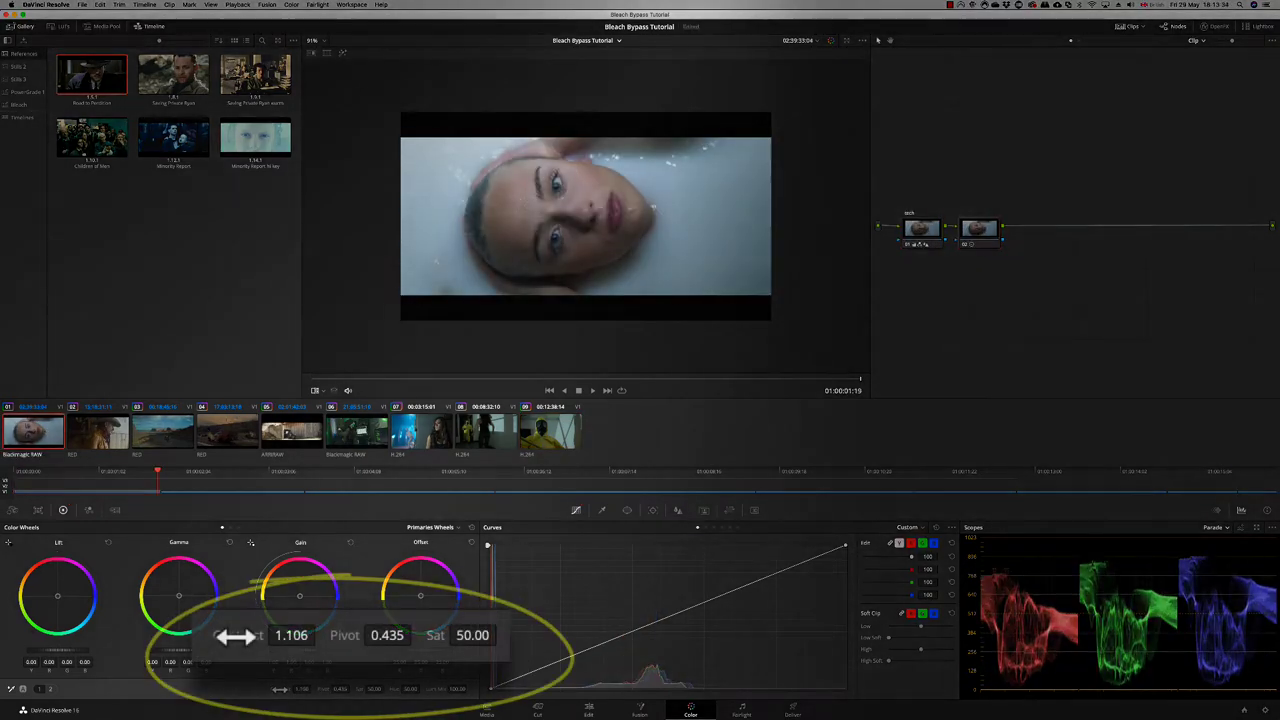
pyautogui.moveTo(236, 636); pyautogui.dragTo(236, 636)
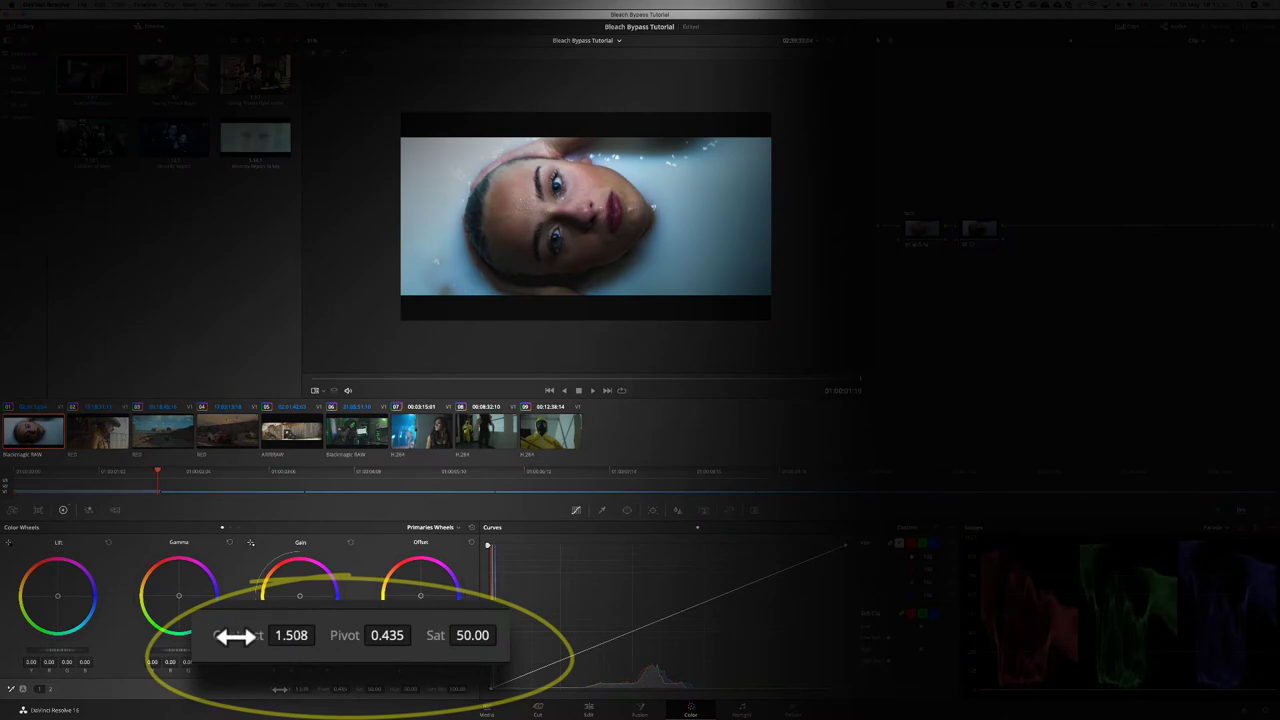
pyautogui.moveTo(331, 634); pyautogui.dragTo(333, 634)
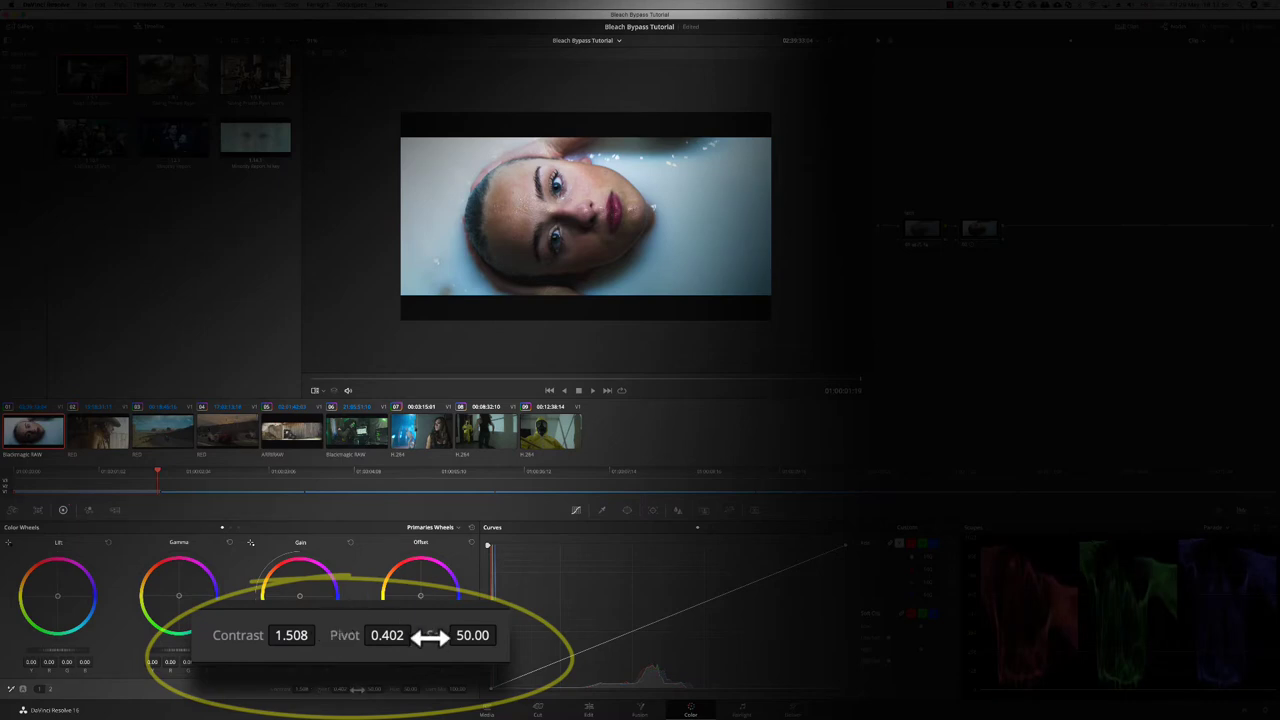
pyautogui.moveTo(357, 689); pyautogui.dragTo(343, 689)
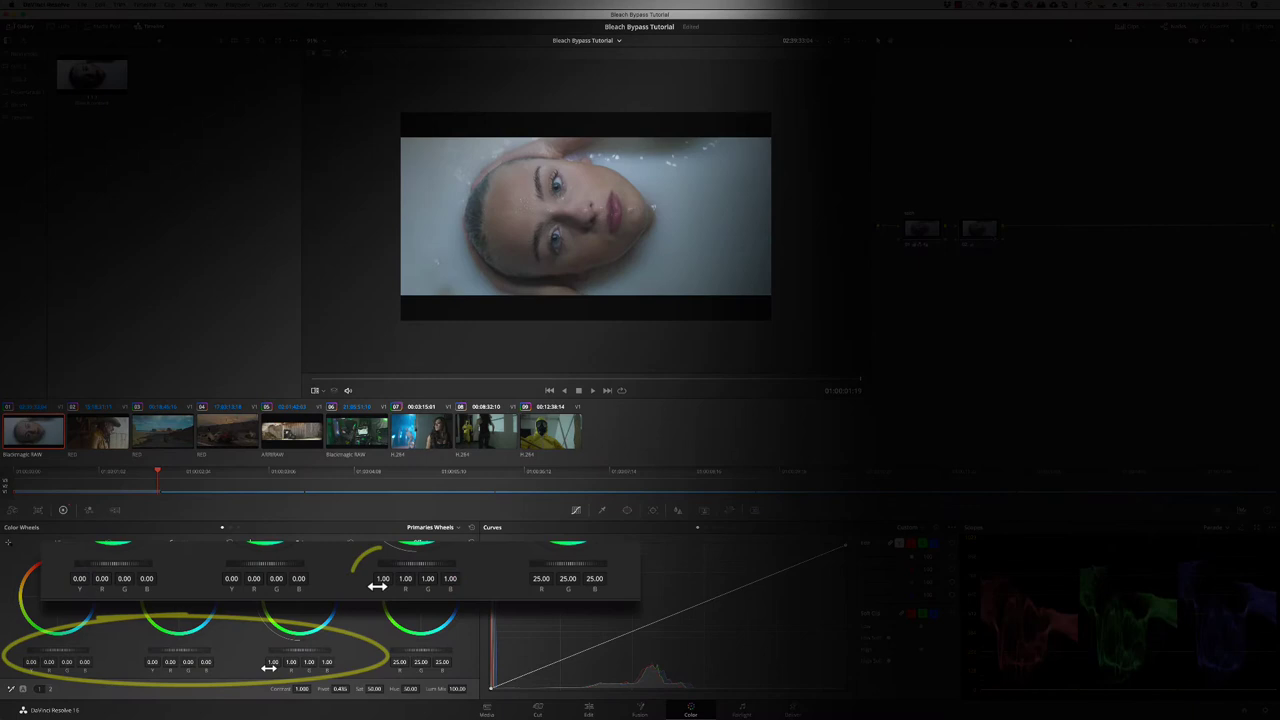
# - Raise the Gain master wheel to about 1.56 to brighten the highlights
pyautogui.moveTo(266, 668); pyautogui.dragTo(269, 668)
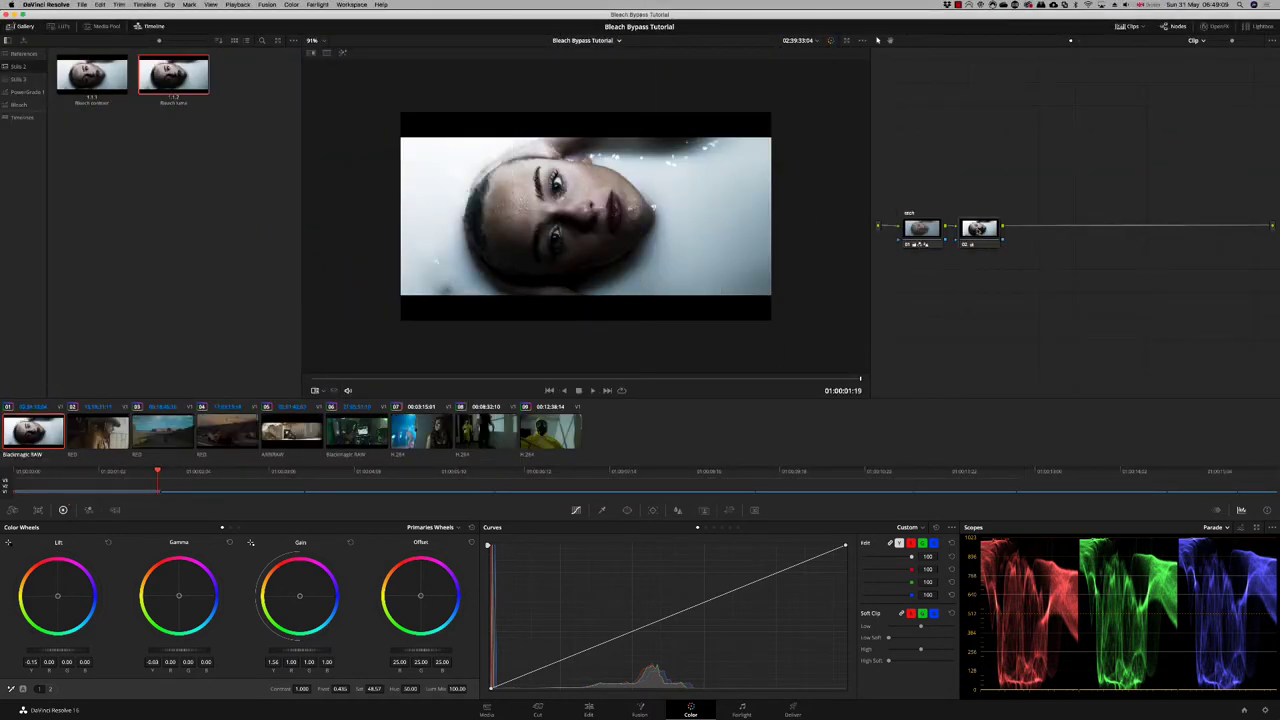
# - Reset node 02's grade and zoom the viewer to 200%
pyautogui.rightClick(983, 232)
pyautogui.click(1005, 235)
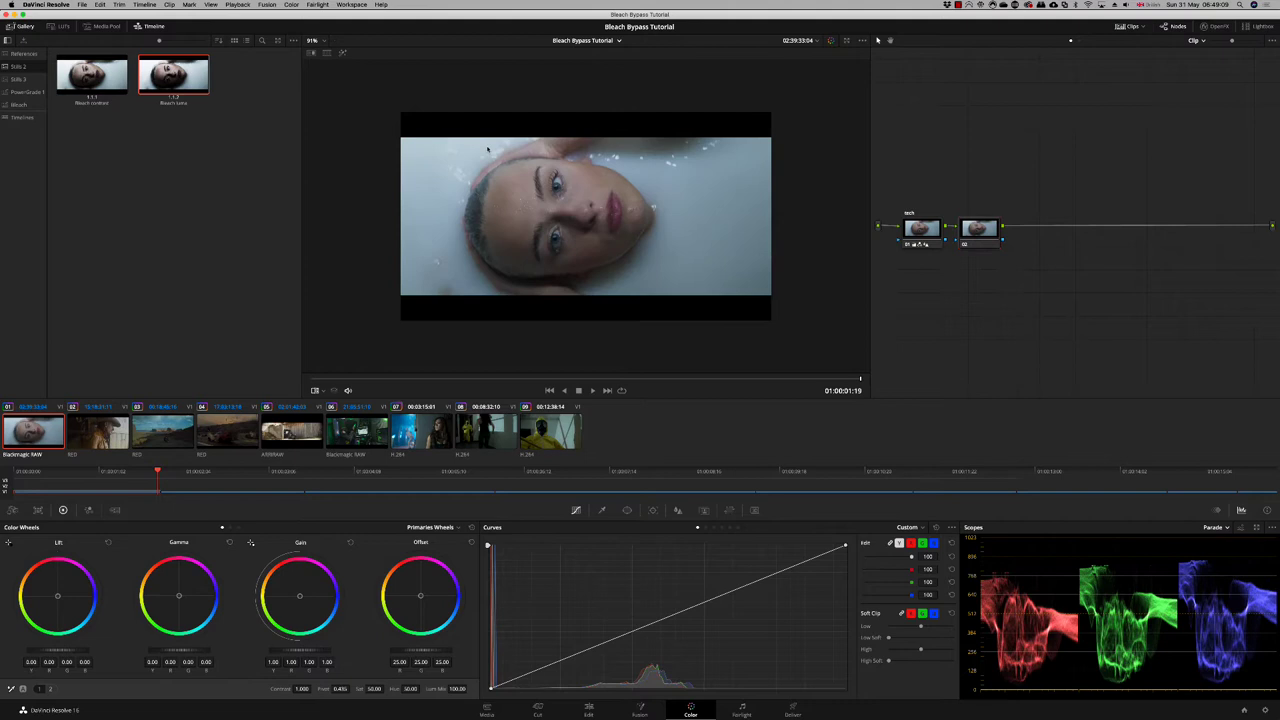
pyautogui.click(314, 40)
pyautogui.click(321, 117)
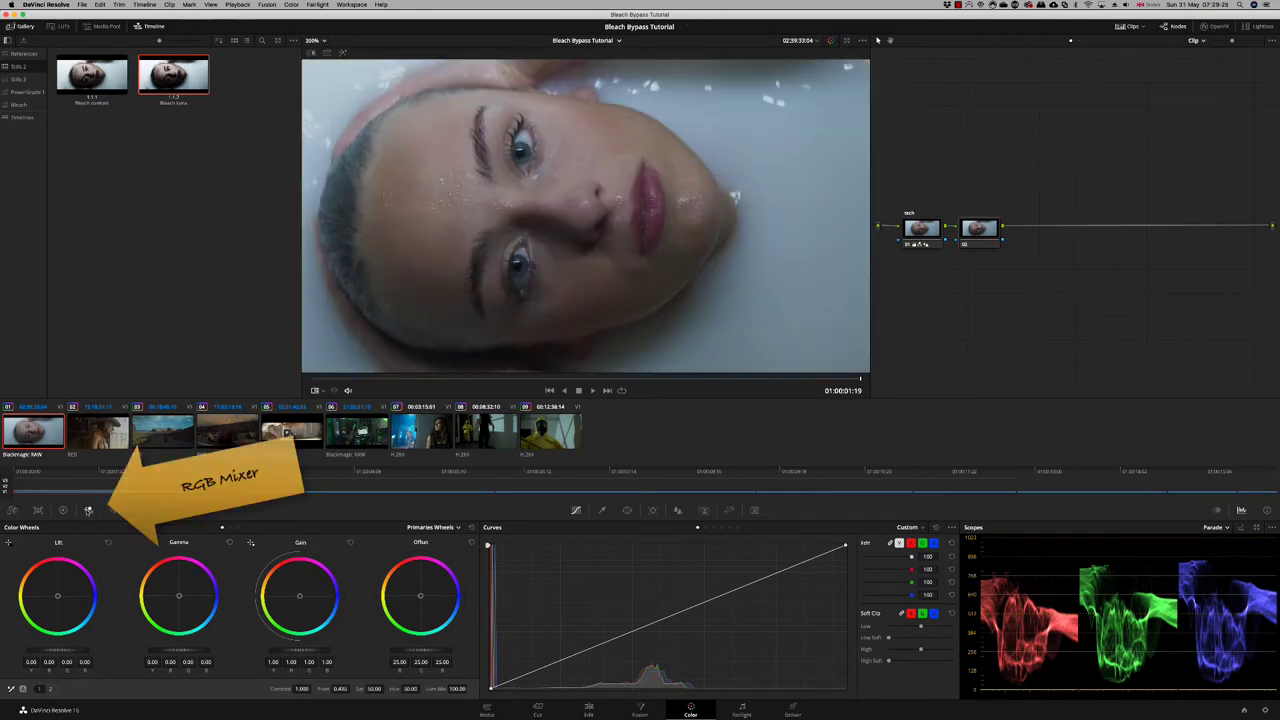
# - Make a monochrome RGB mix without Preserve Luminance: red 1.41, green 0.61, blue negative
pyautogui.click(88, 510)
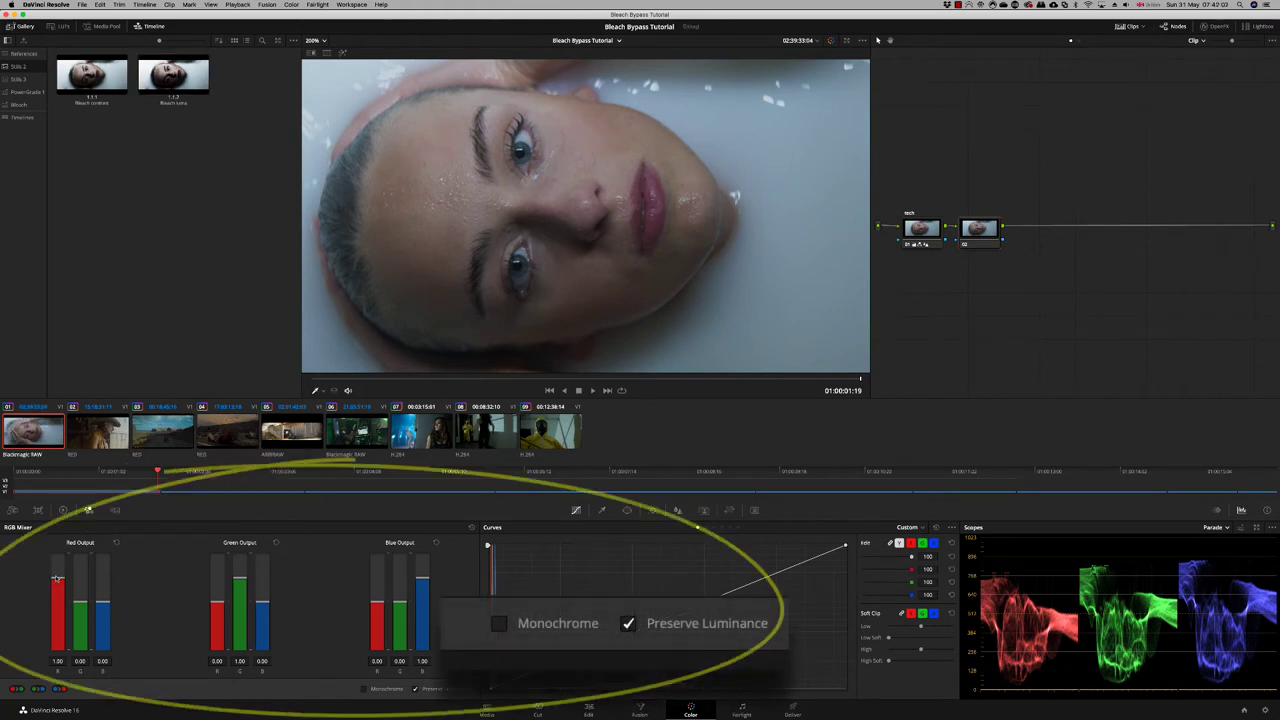
pyautogui.click(364, 690)
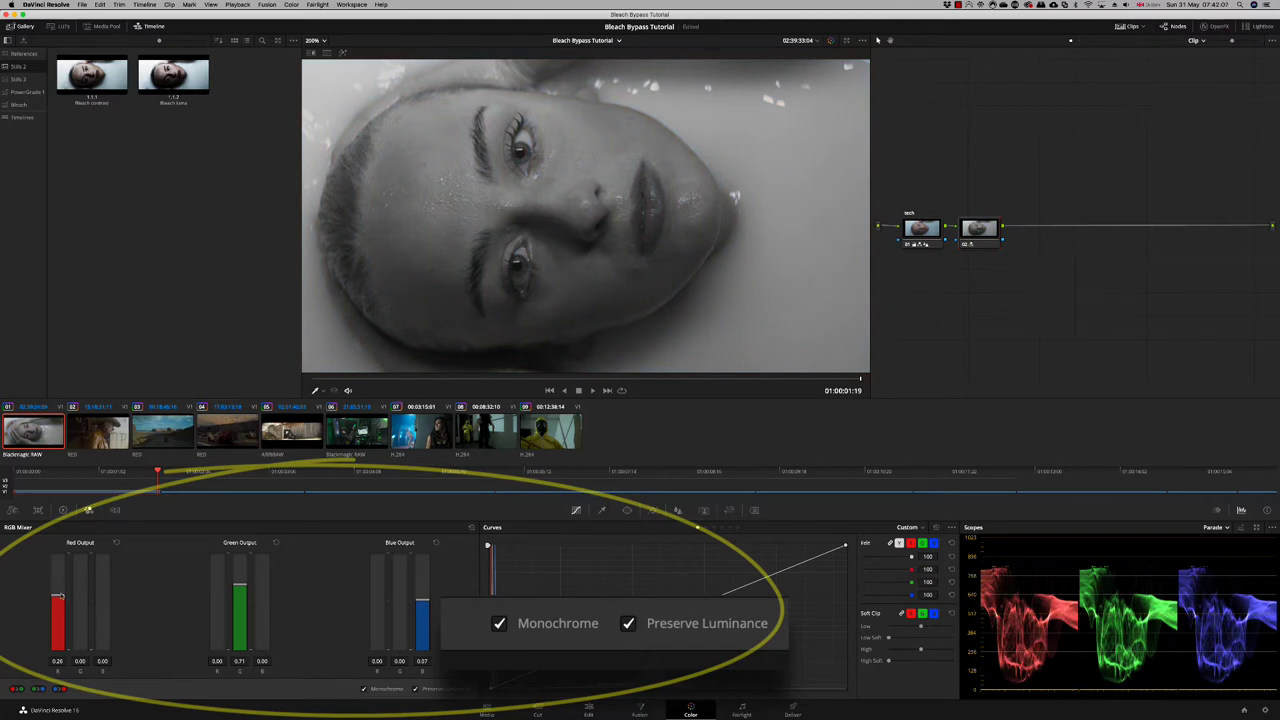
pyautogui.moveTo(60, 597); pyautogui.dragTo(71, 565)
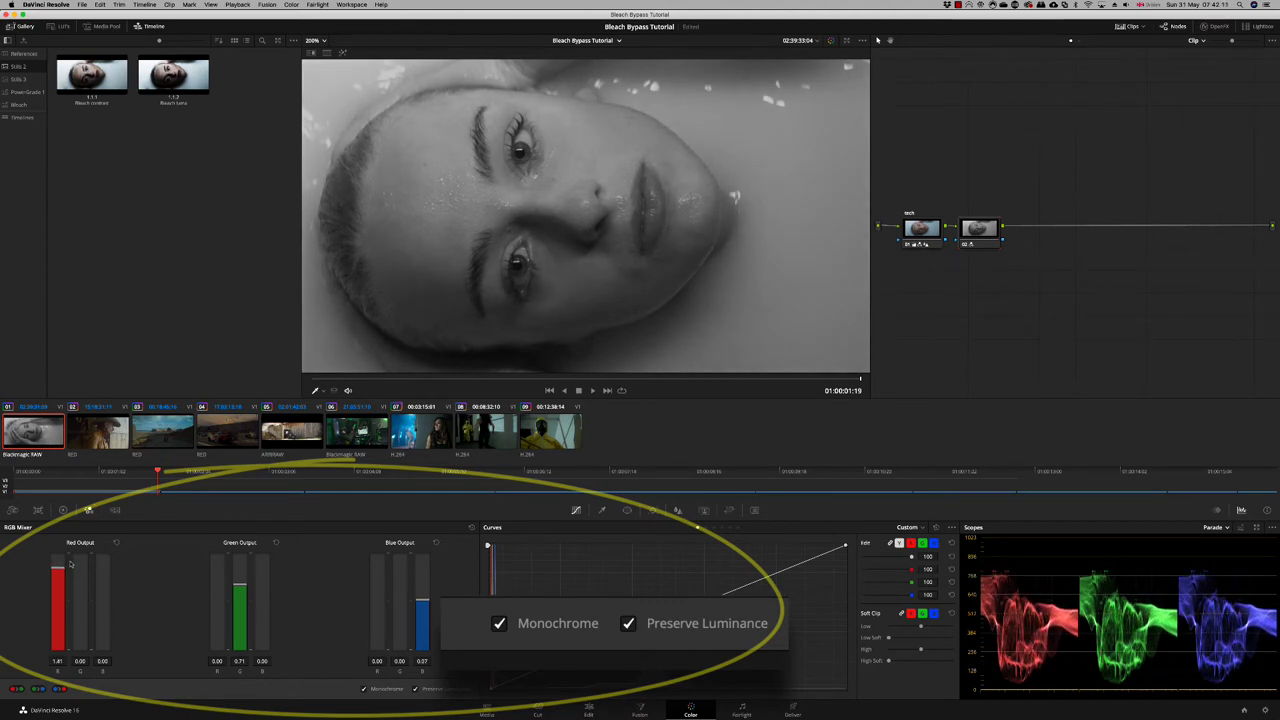
pyautogui.click(415, 689)
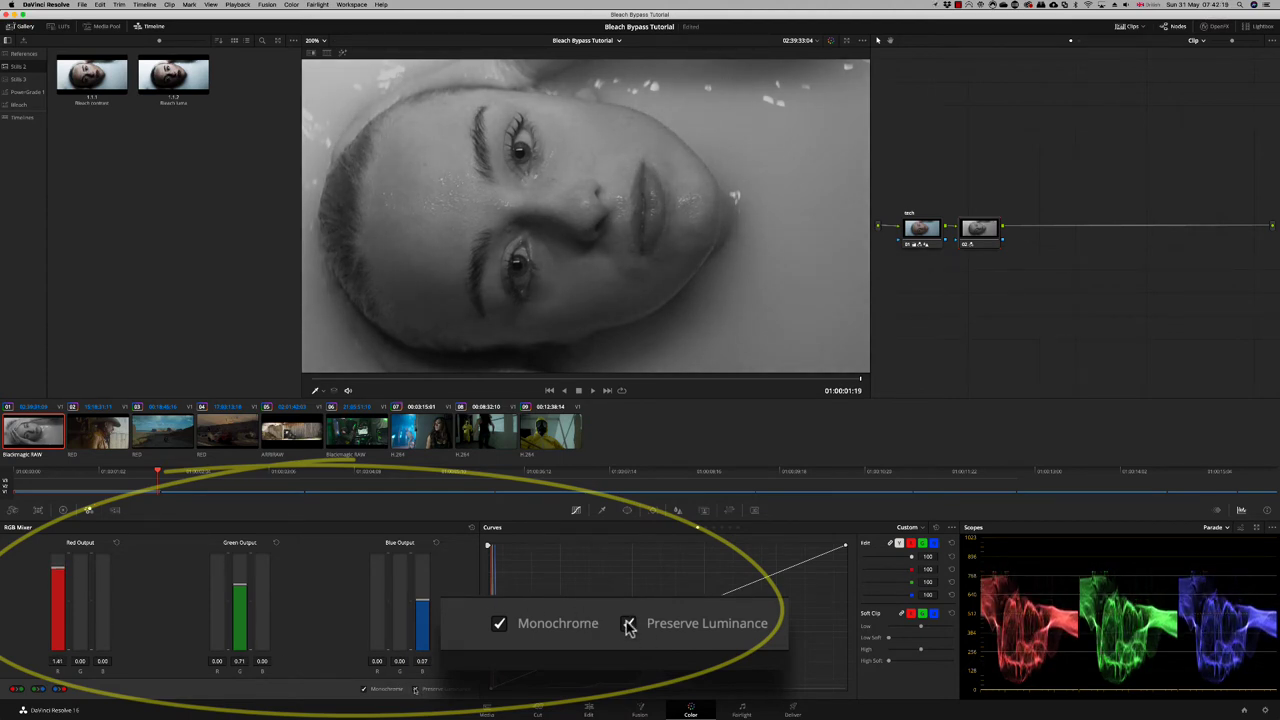
pyautogui.click(415, 689)
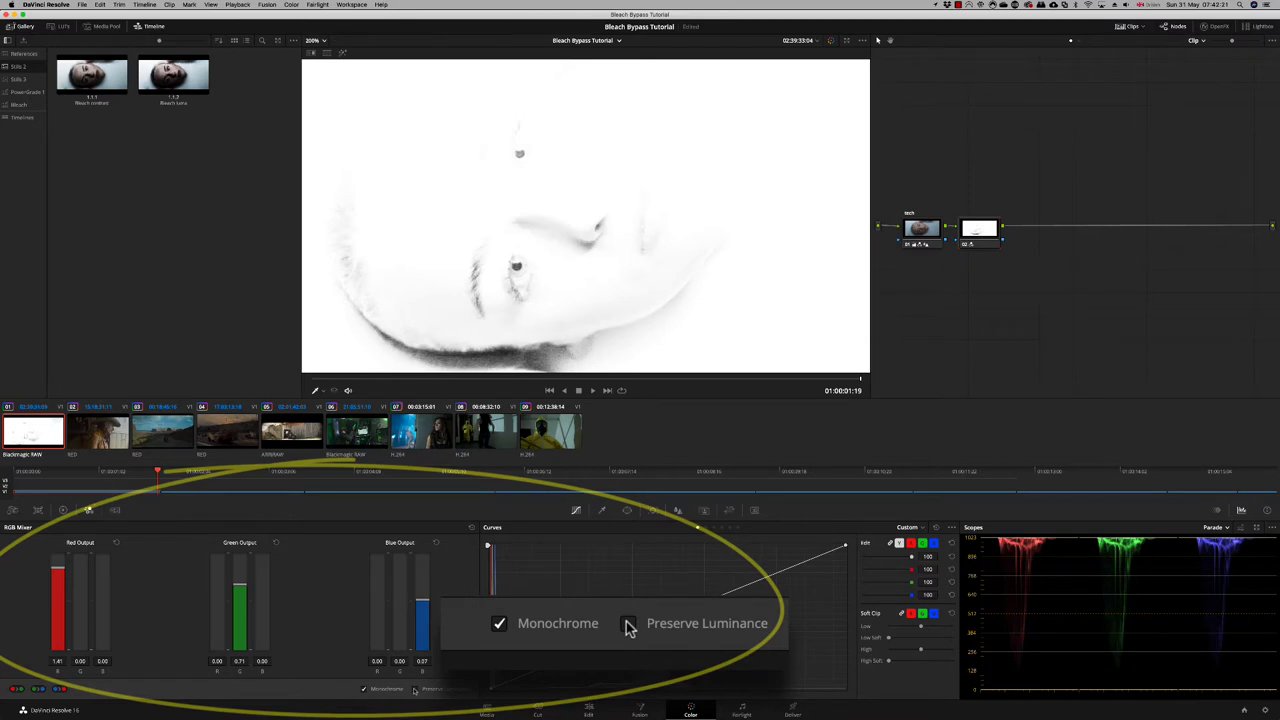
pyautogui.moveTo(239, 583); pyautogui.dragTo(239, 587)
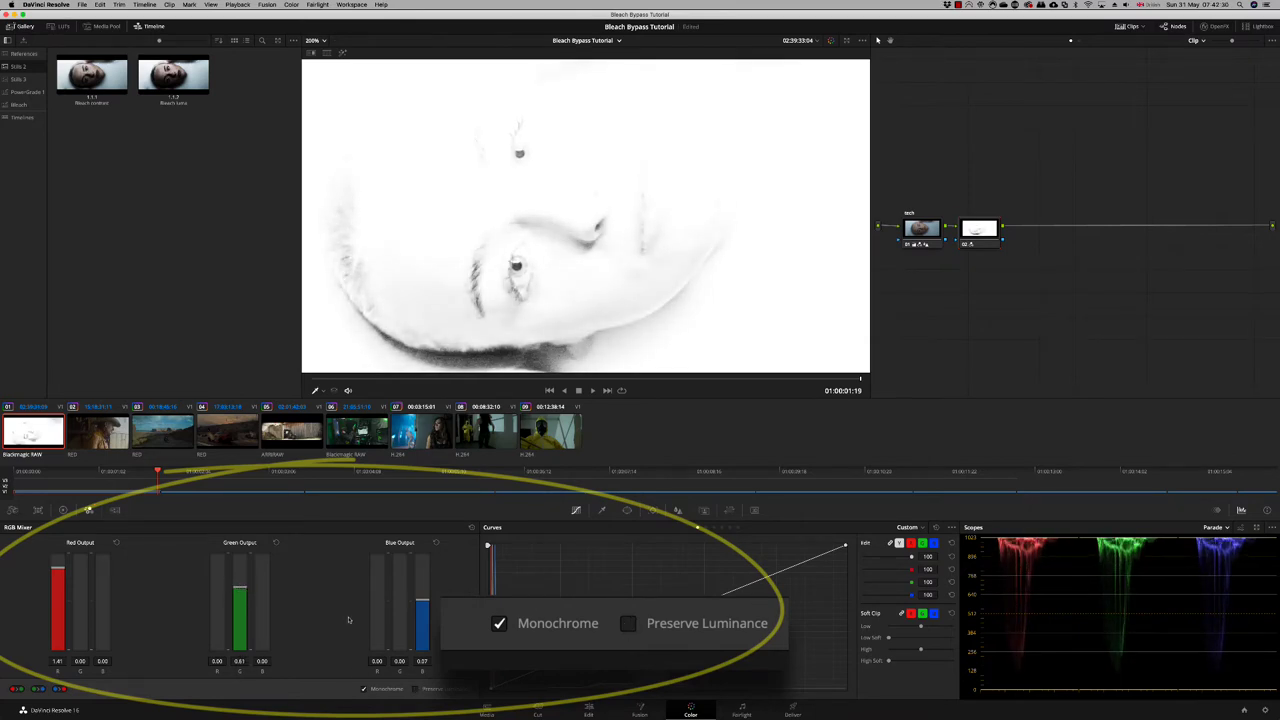
pyautogui.moveTo(422, 603); pyautogui.dragTo(422, 631)
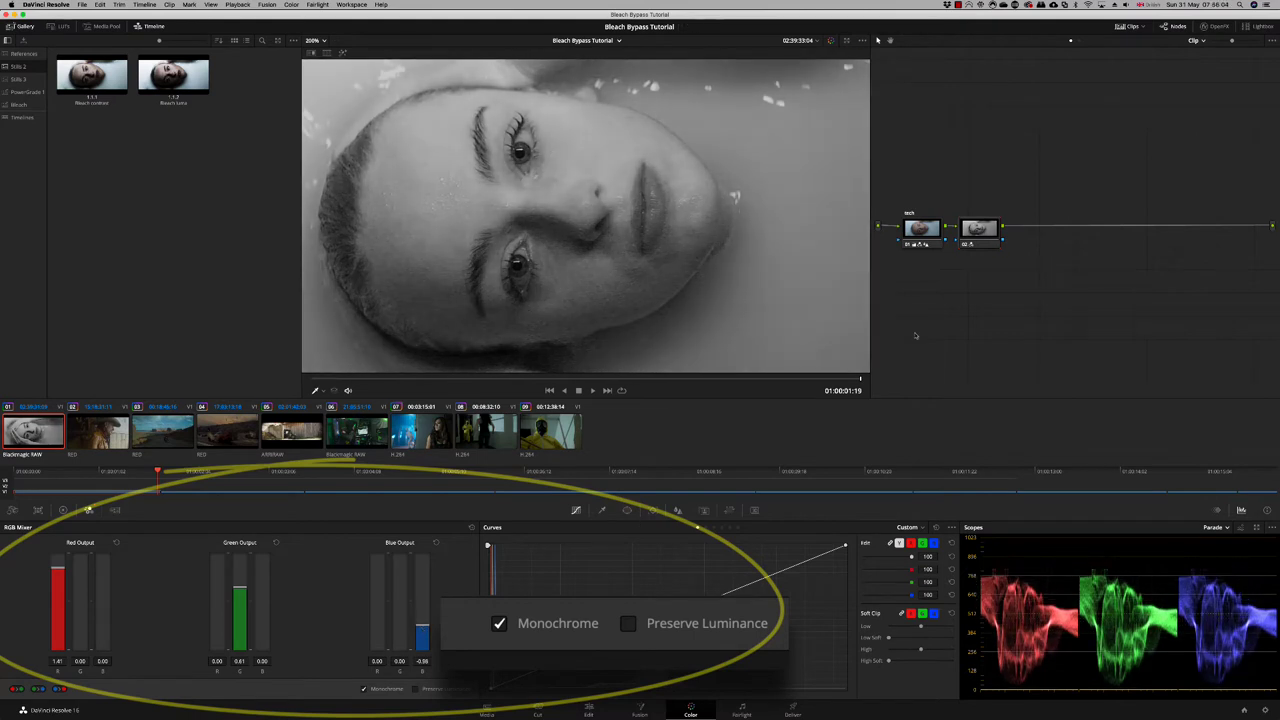
# - Label node 02 'luminance' and add a layer node beneath it with Option+L
pyautogui.rightClick(975, 238)
pyautogui.click(989, 240)
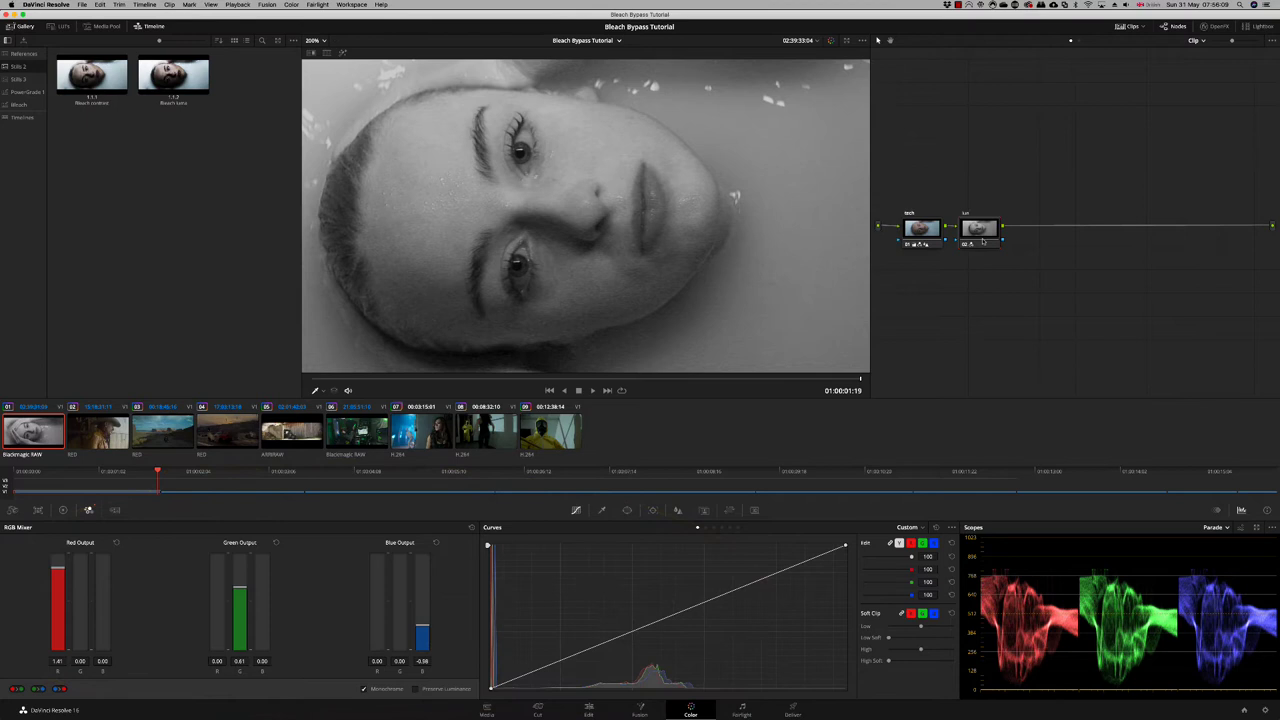
pyautogui.write('luminance')
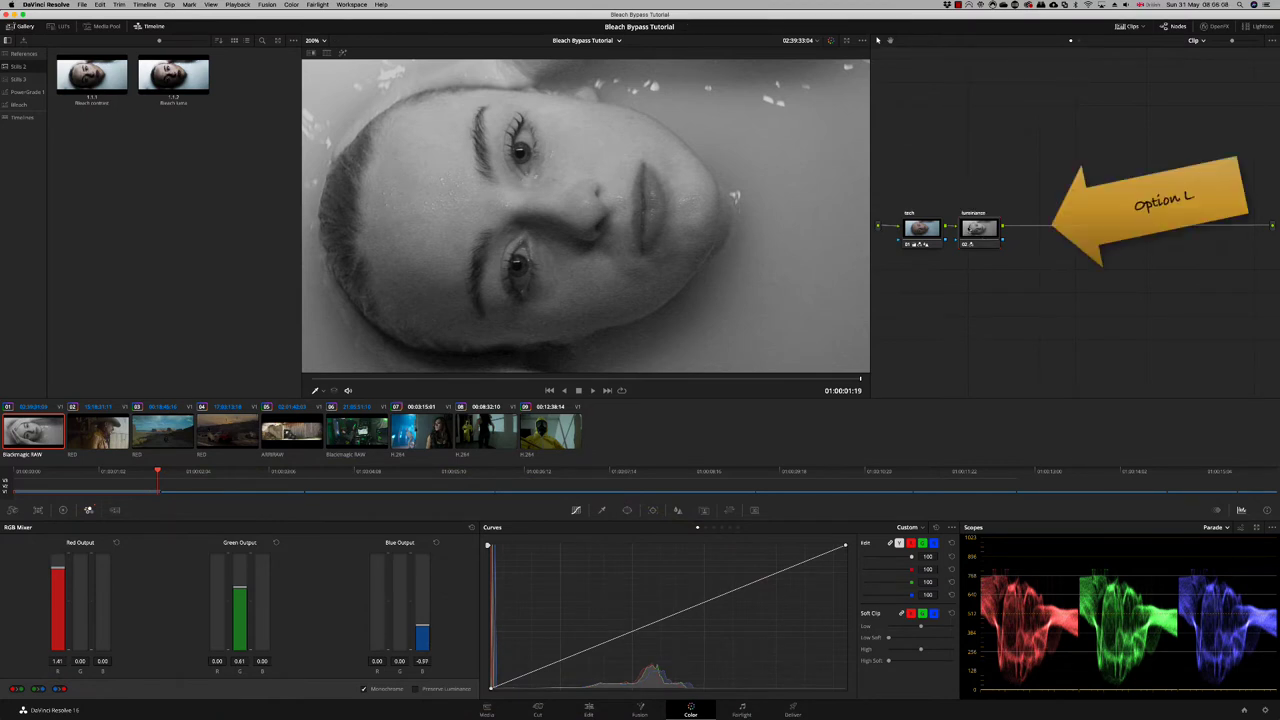
pyautogui.hotkey('alt', 'l')
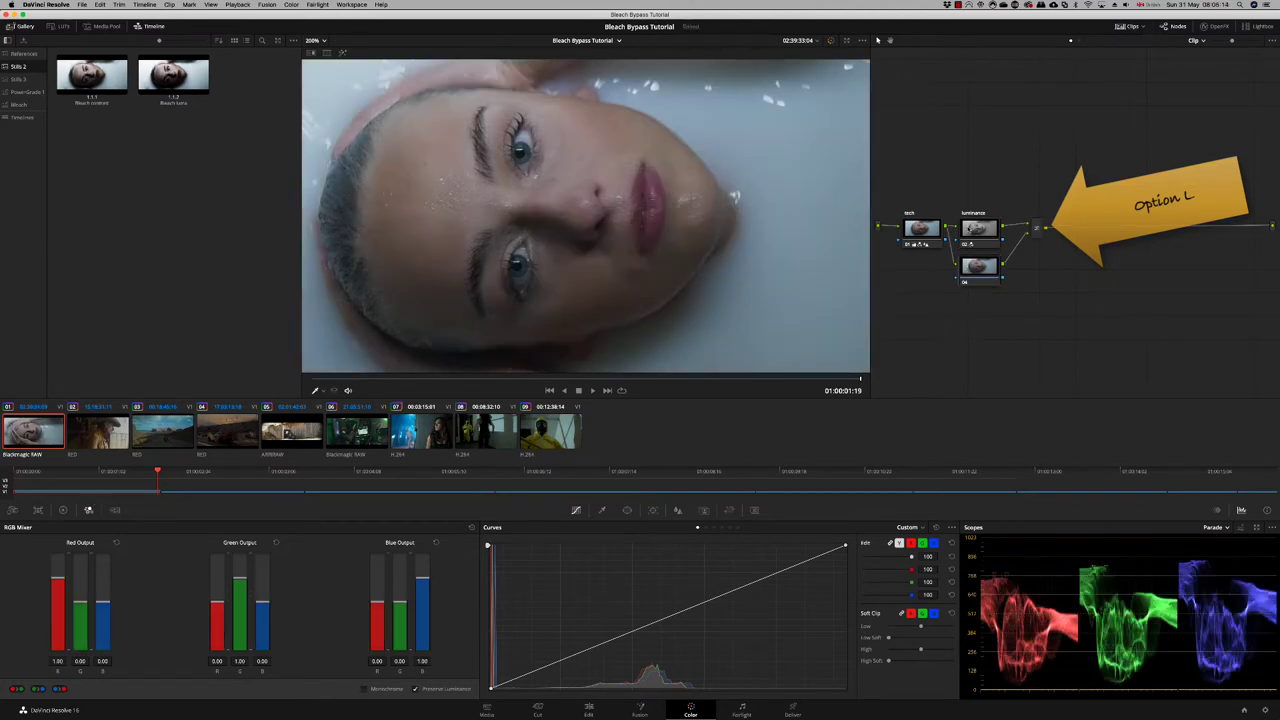
# - Set the layer mixer's composite mode to Add and darken Lift to -0.12
pyautogui.click(293, 41)
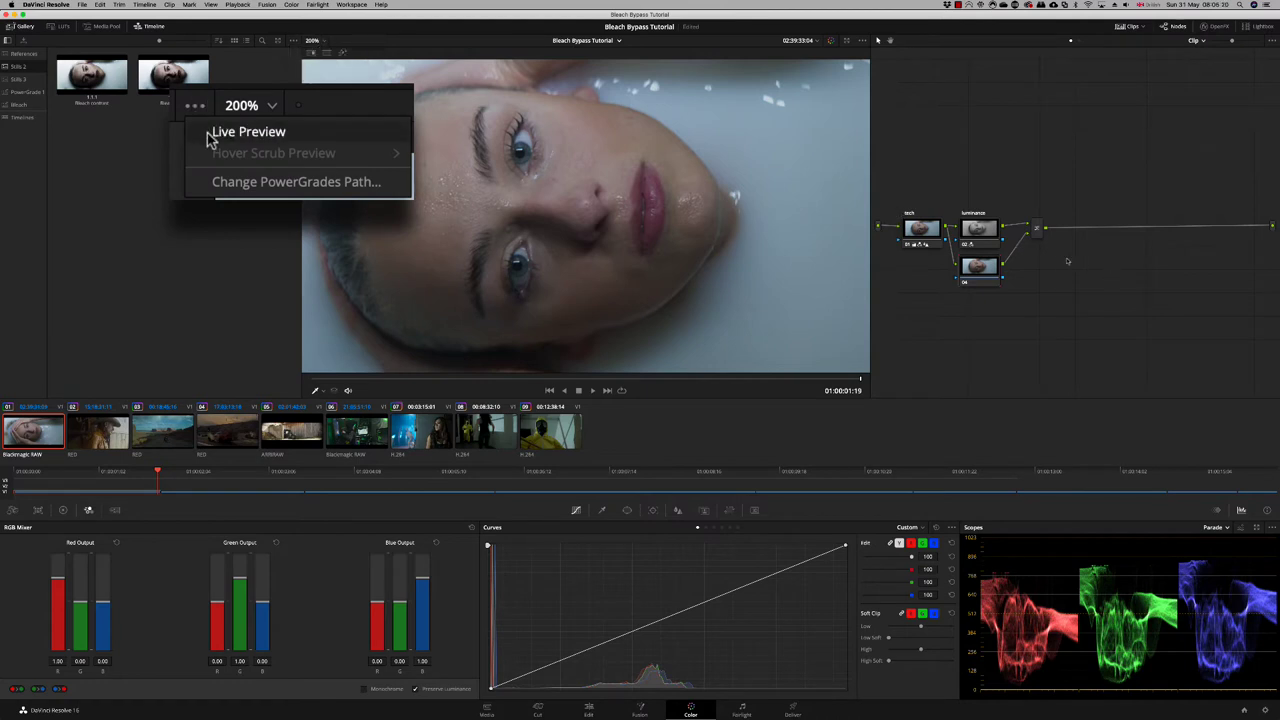
pyautogui.rightClick(1039, 231)
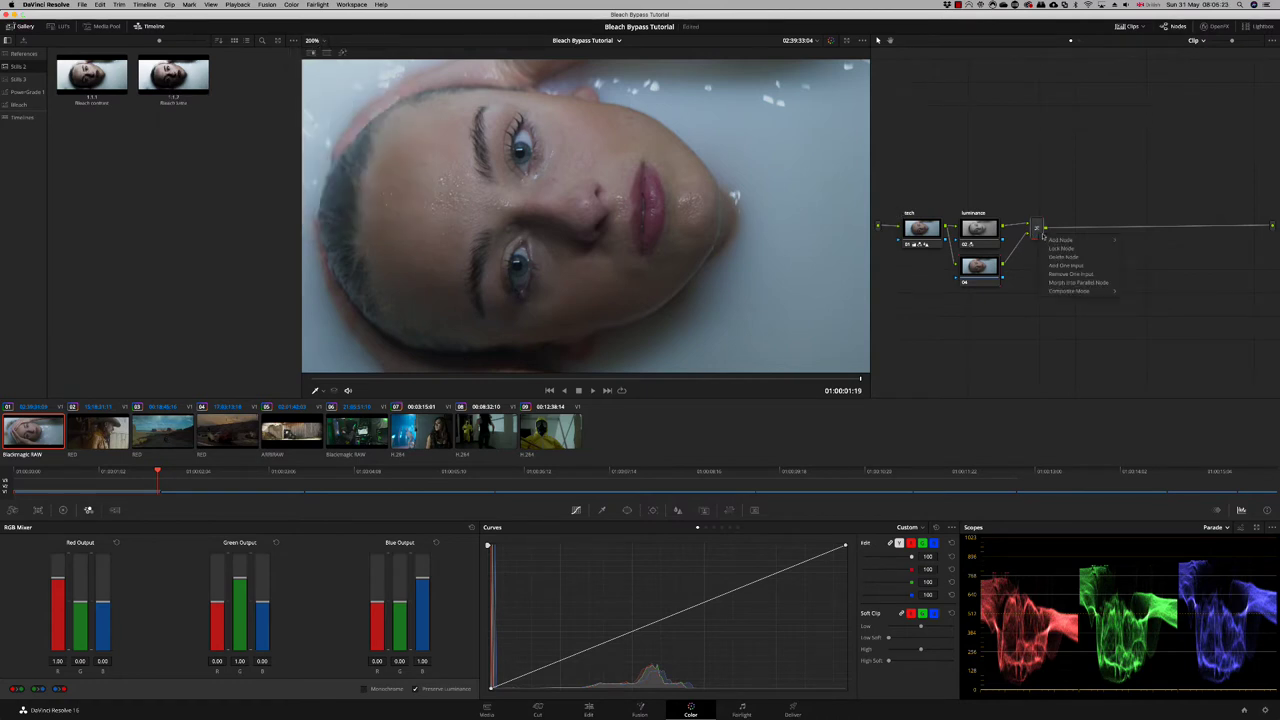
pyautogui.moveTo(1078, 290)
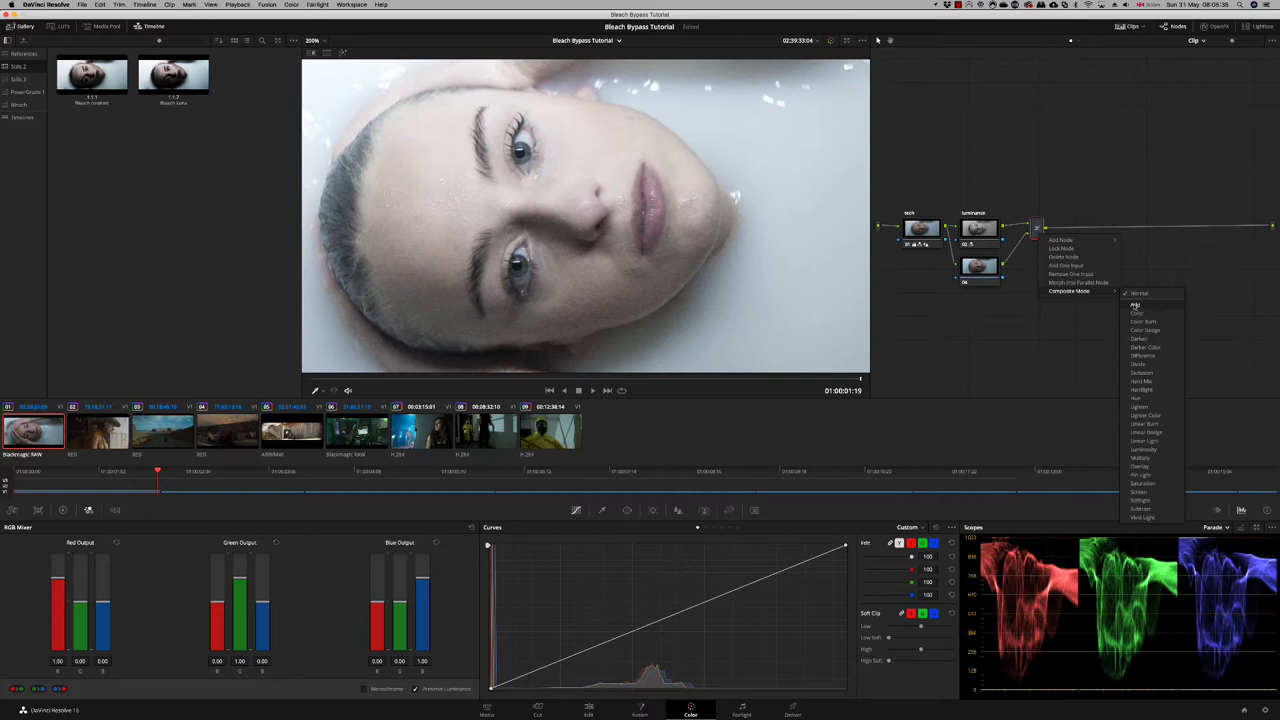
pyautogui.click(1135, 305)
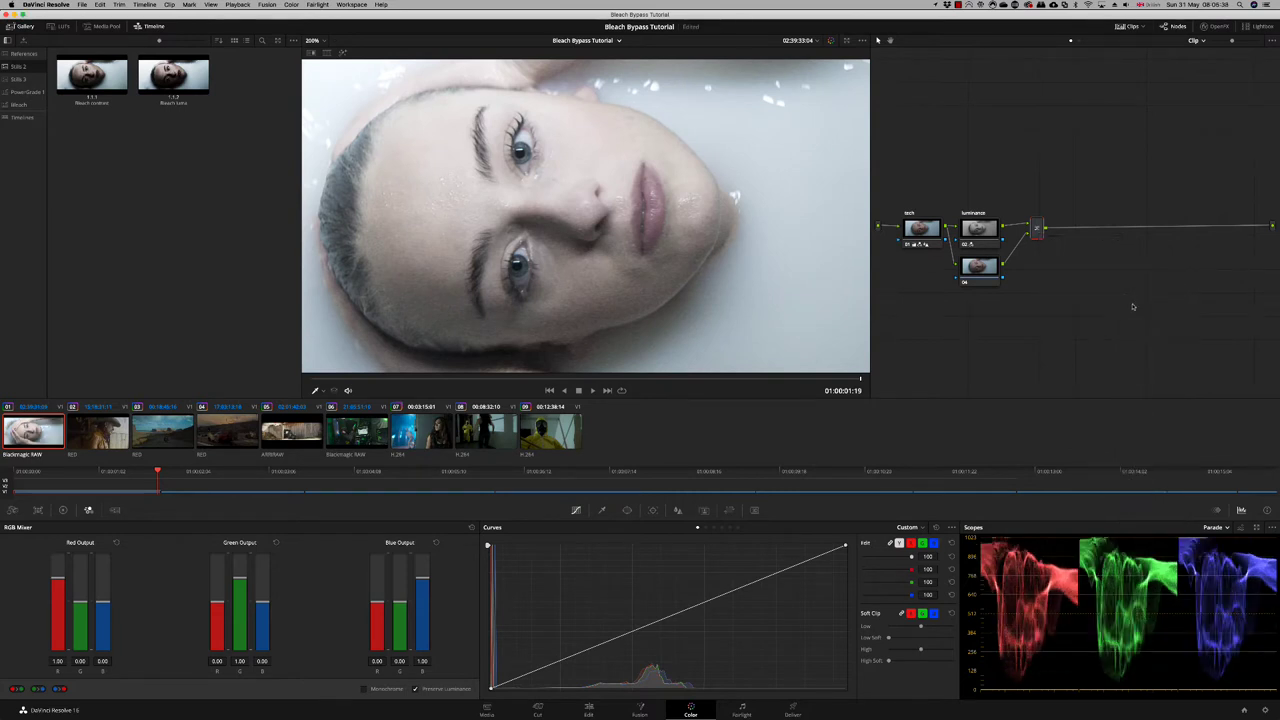
pyautogui.click(62, 510)
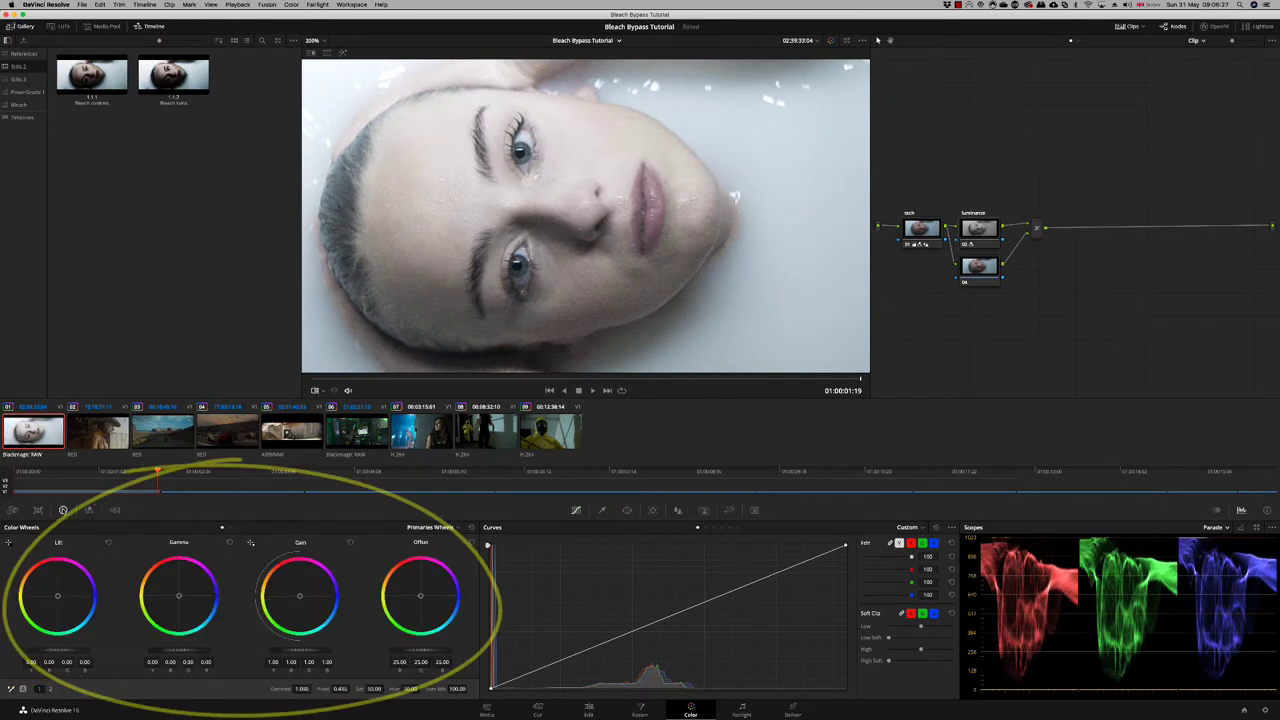
pyautogui.moveTo(65, 670); pyautogui.dragTo(45, 670)
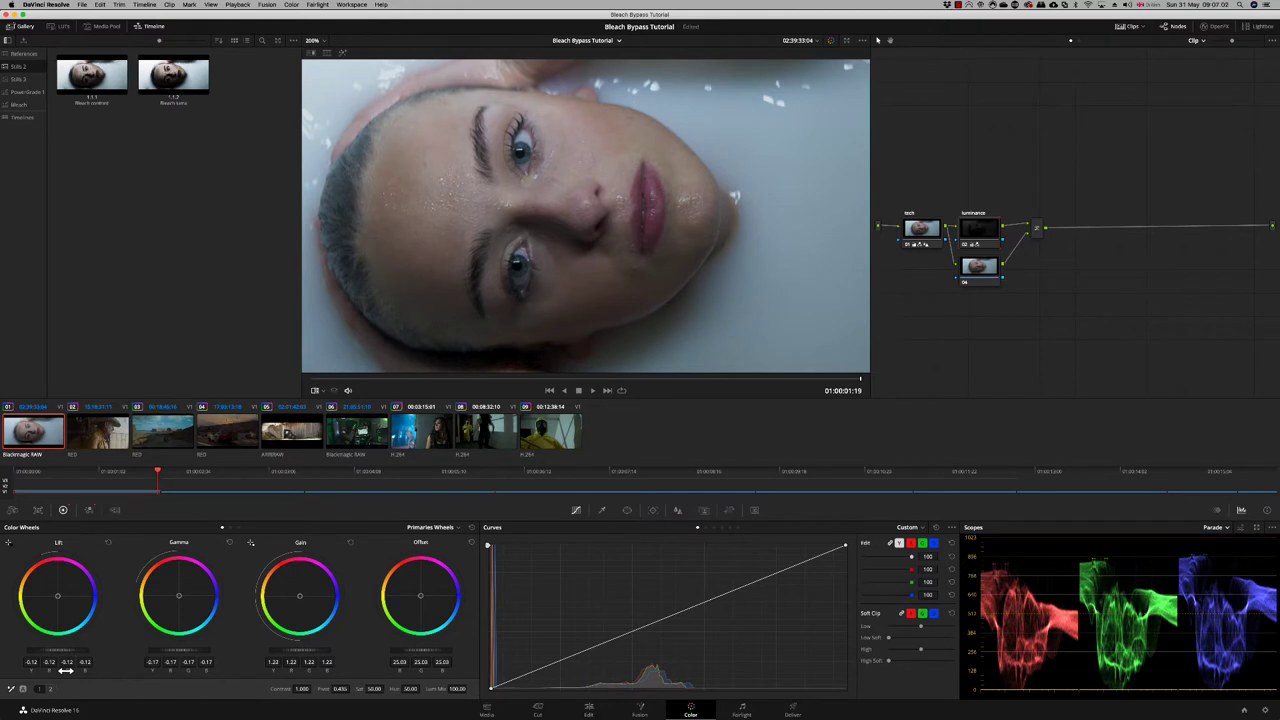
# - Wipe against the Road to Perdition reference, label node 04 'saturation' and lower its saturation to about 37.78
pyautogui.click(14, 55)
pyautogui.click(311, 52)
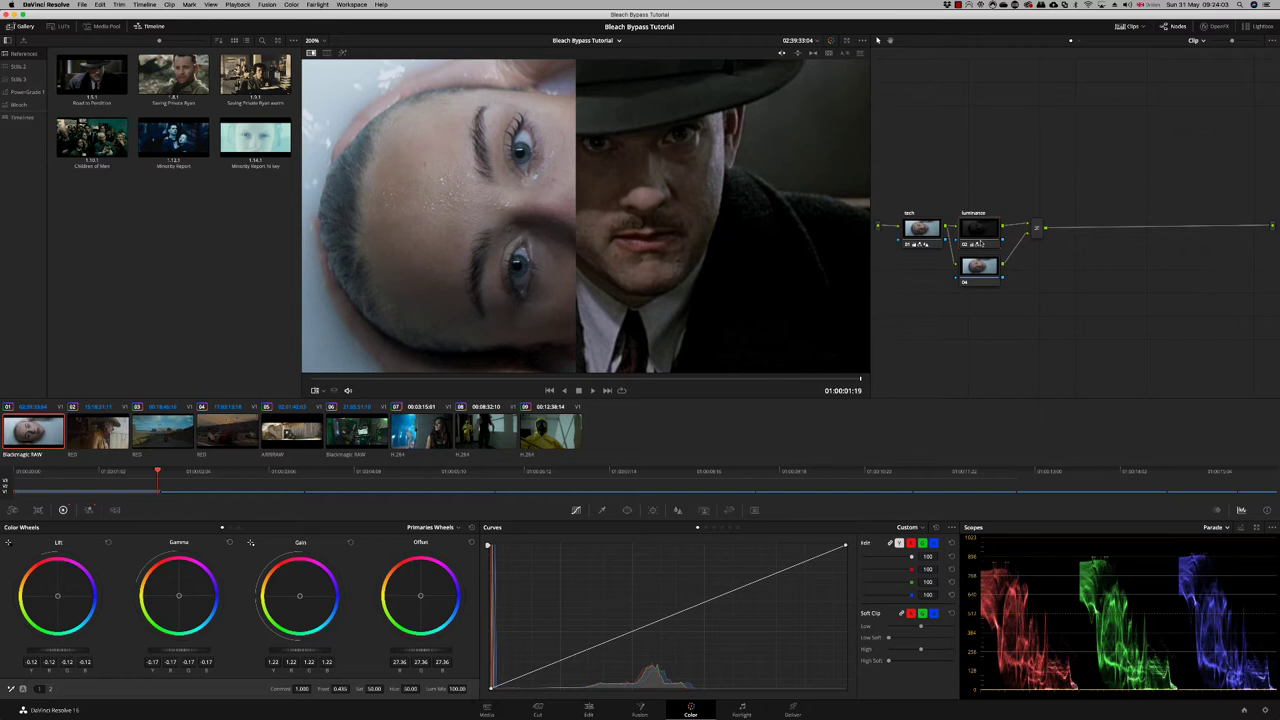
pyautogui.moveTo(978, 266); pyautogui.dragTo(981, 288)
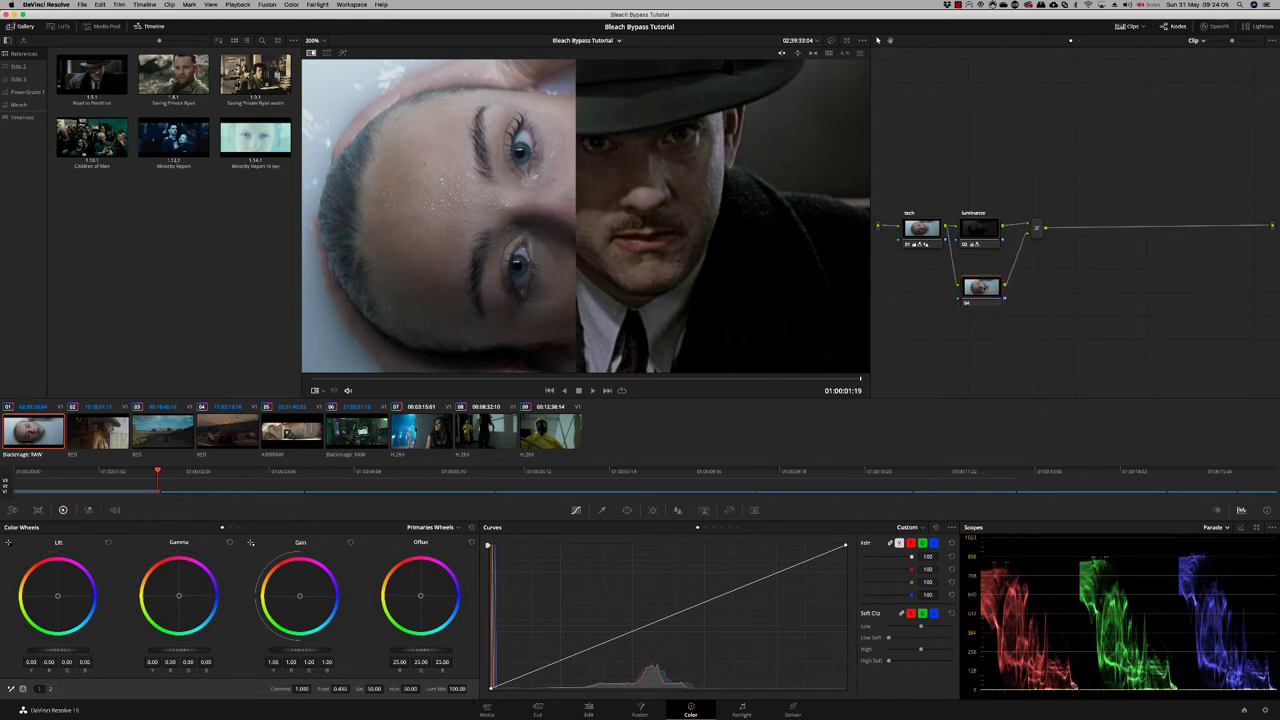
pyautogui.rightClick(974, 285)
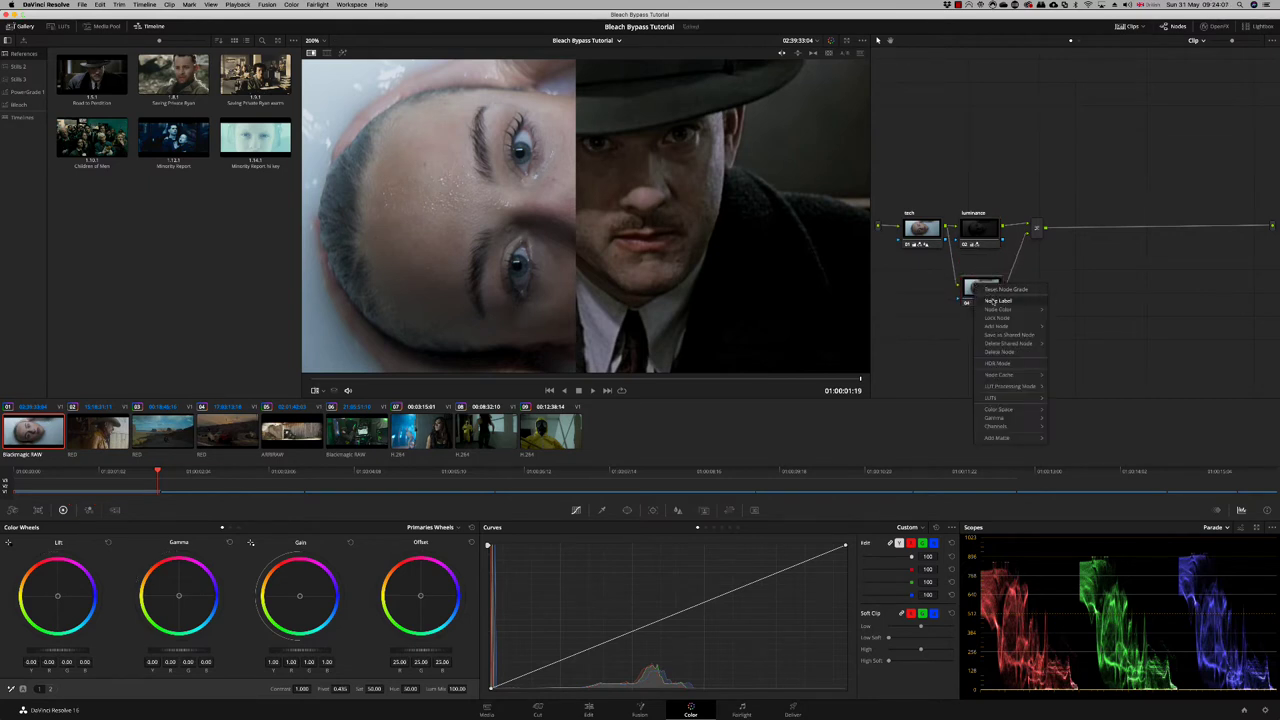
pyautogui.press('Escape')
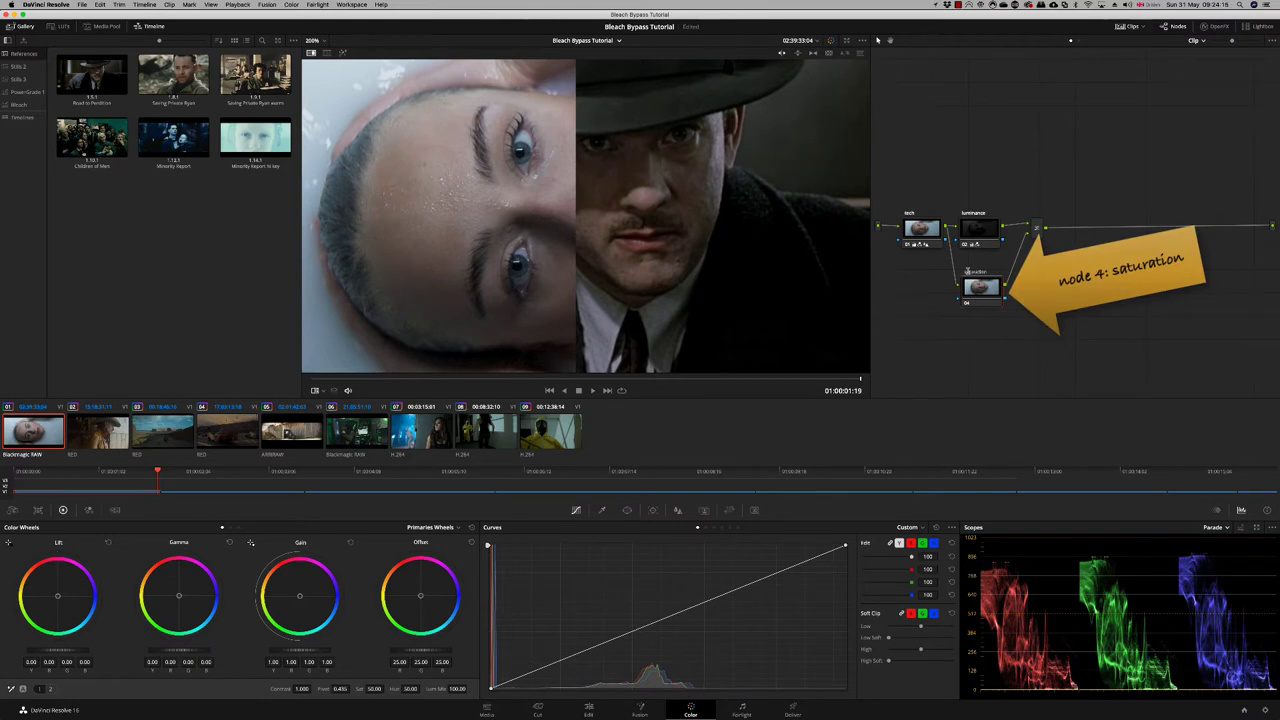
pyautogui.moveTo(384, 689); pyautogui.dragTo(371, 690)
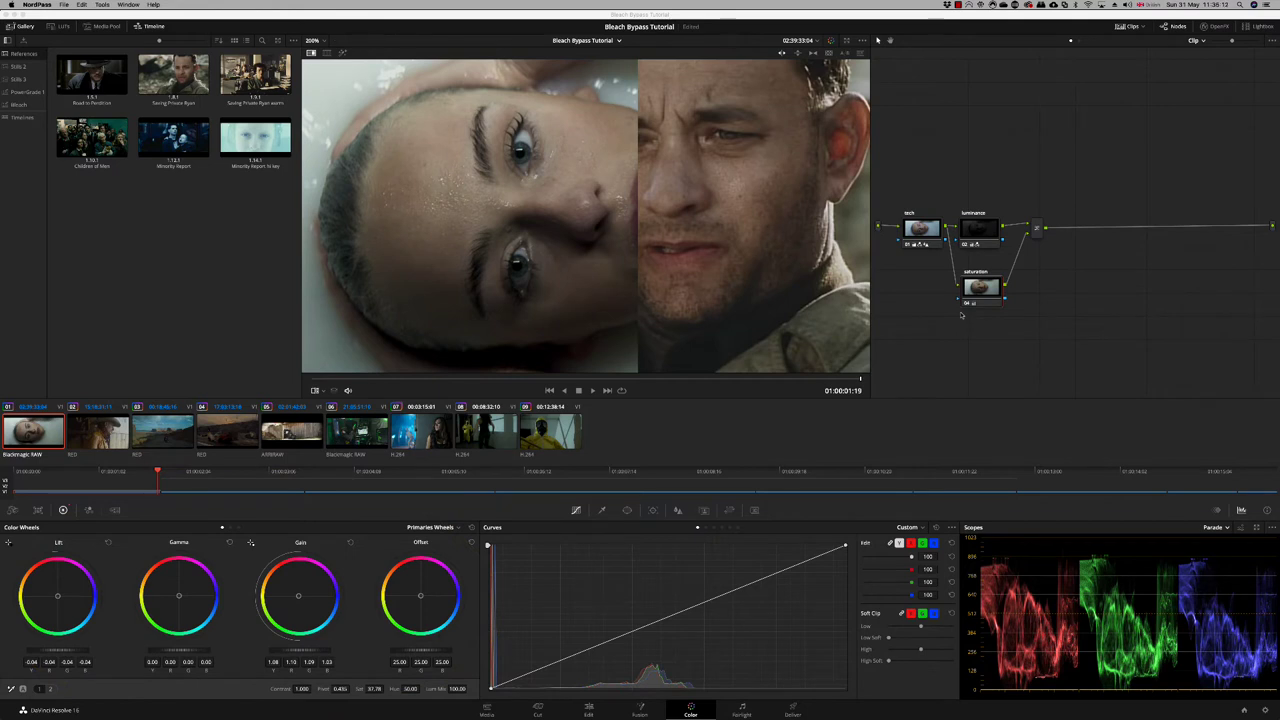
# - Add a 'black clip' node after luminance whose curve lifts the black point into a gentle S-curve
pyautogui.moveTo(1040, 229); pyautogui.dragTo(1117, 233)
pyautogui.click(996, 234)
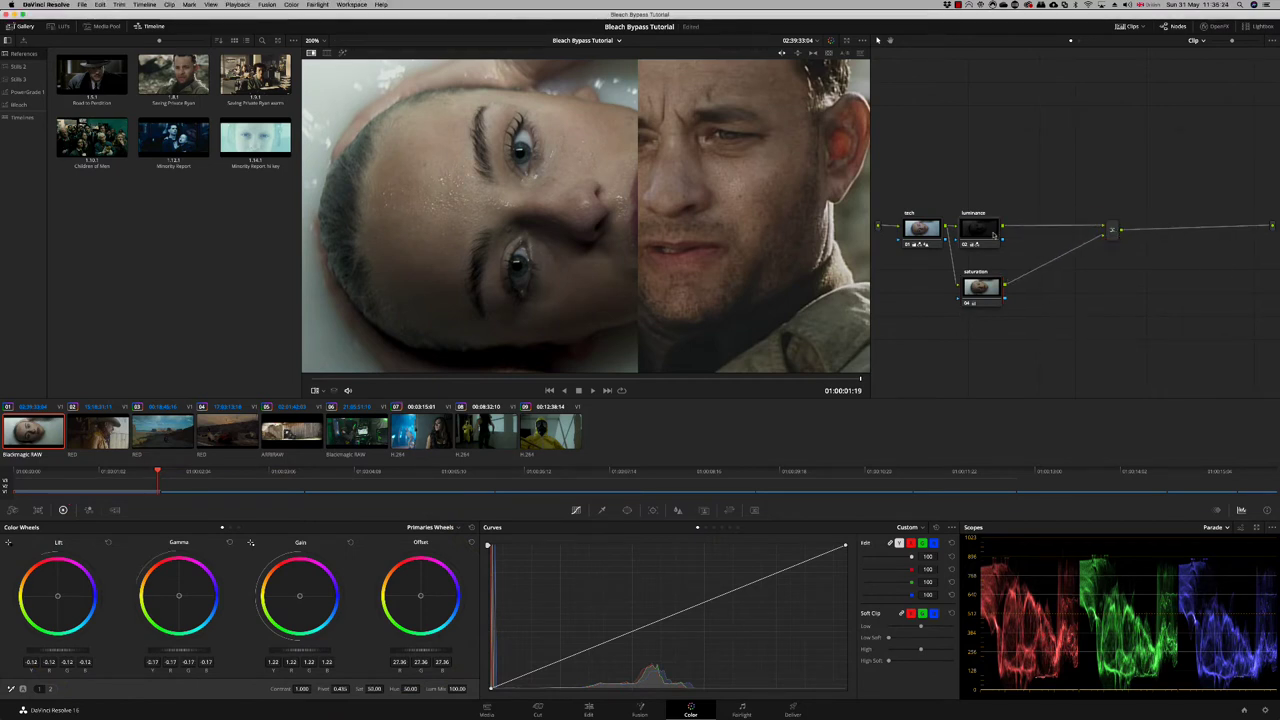
pyautogui.hotkey('alt', 's')
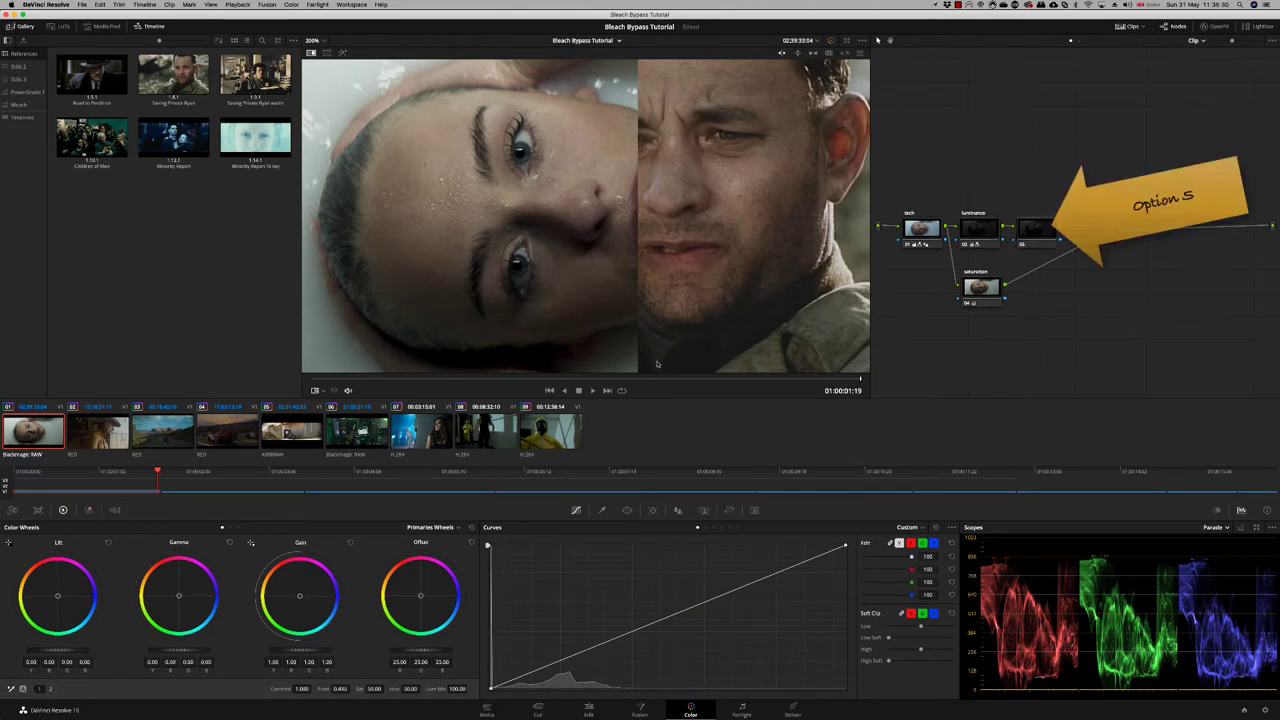
pyautogui.rightClick(1043, 234)
pyautogui.press('Escape')
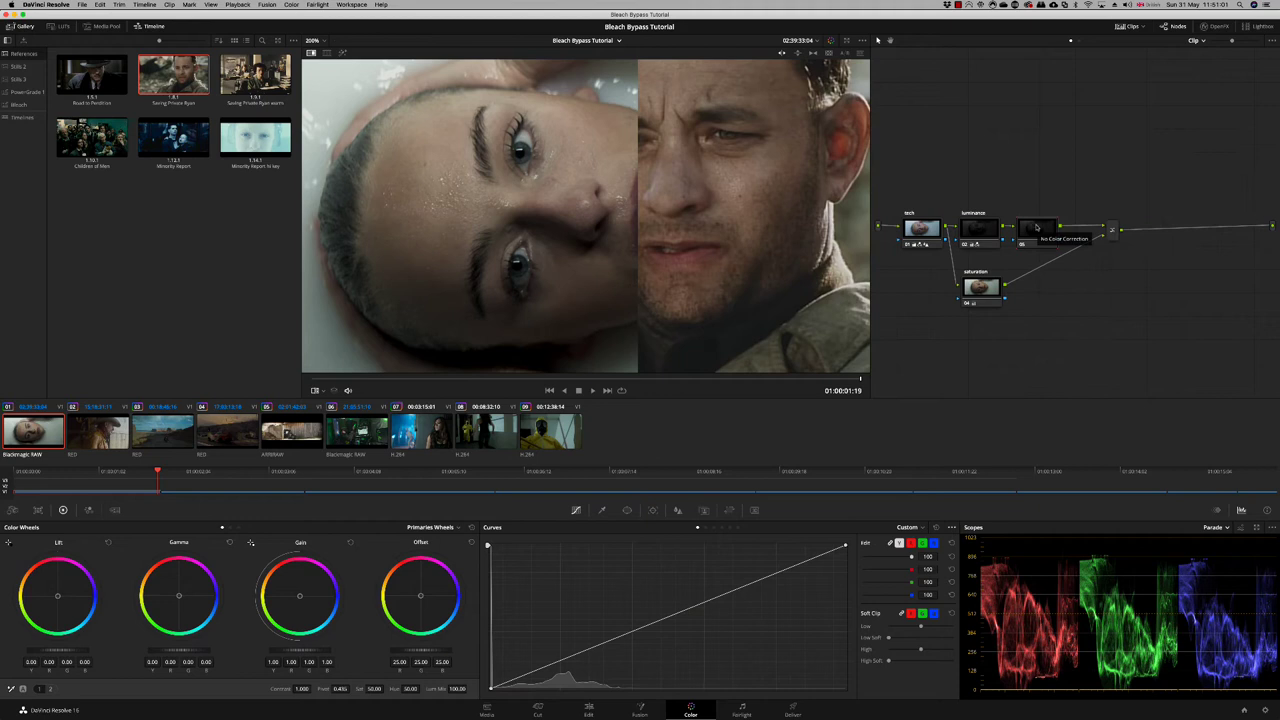
pyautogui.write('lip')
pyautogui.press('Return')
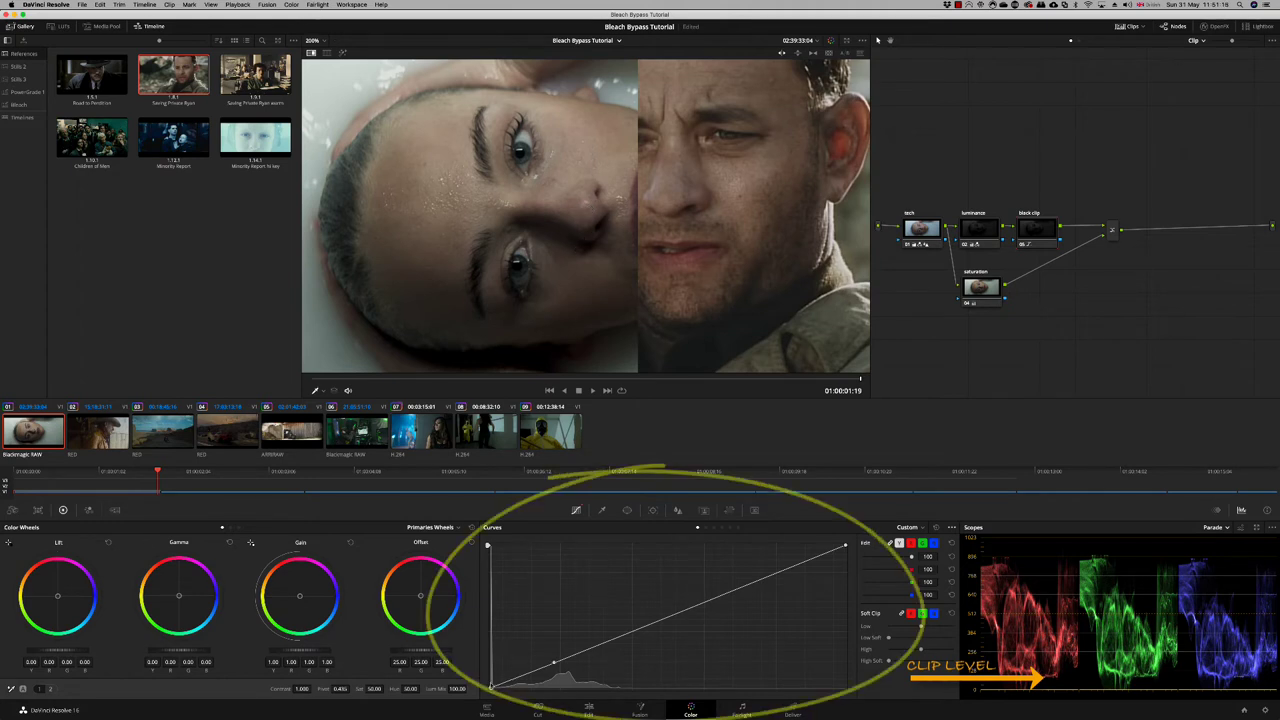
pyautogui.moveTo(490, 687); pyautogui.dragTo(485, 667)
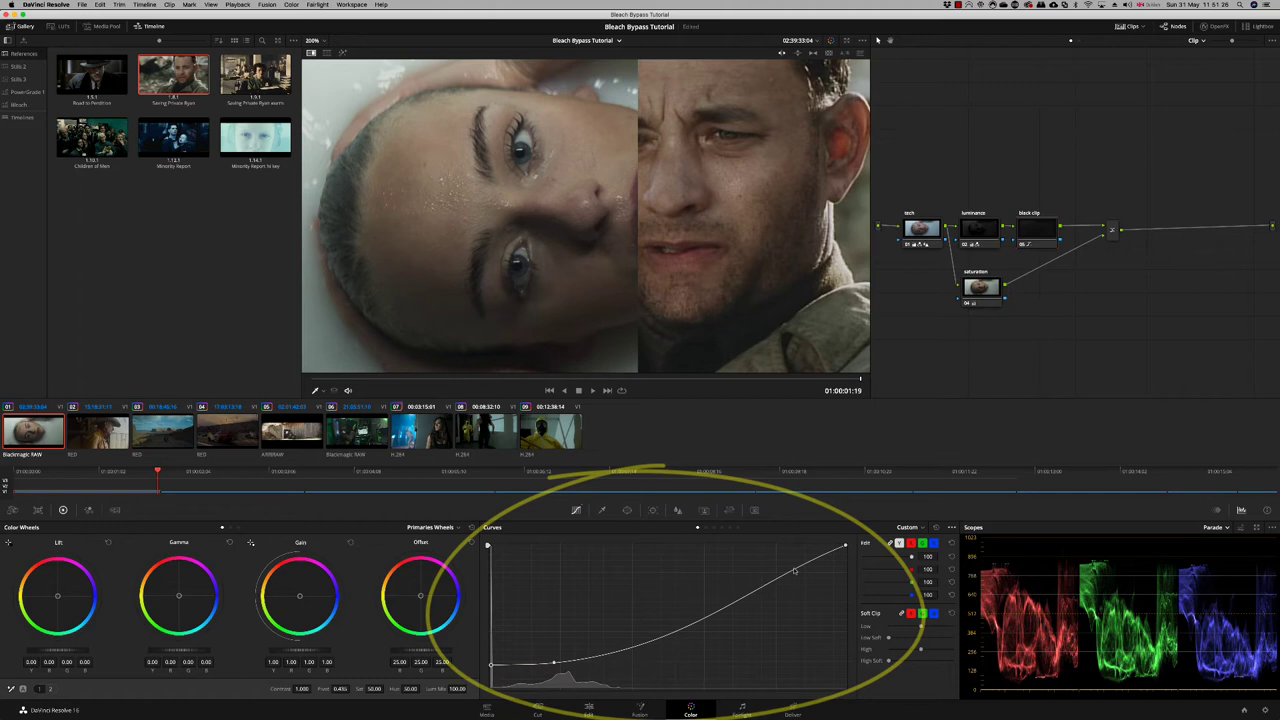
pyautogui.moveTo(794, 570); pyautogui.dragTo(786, 546)
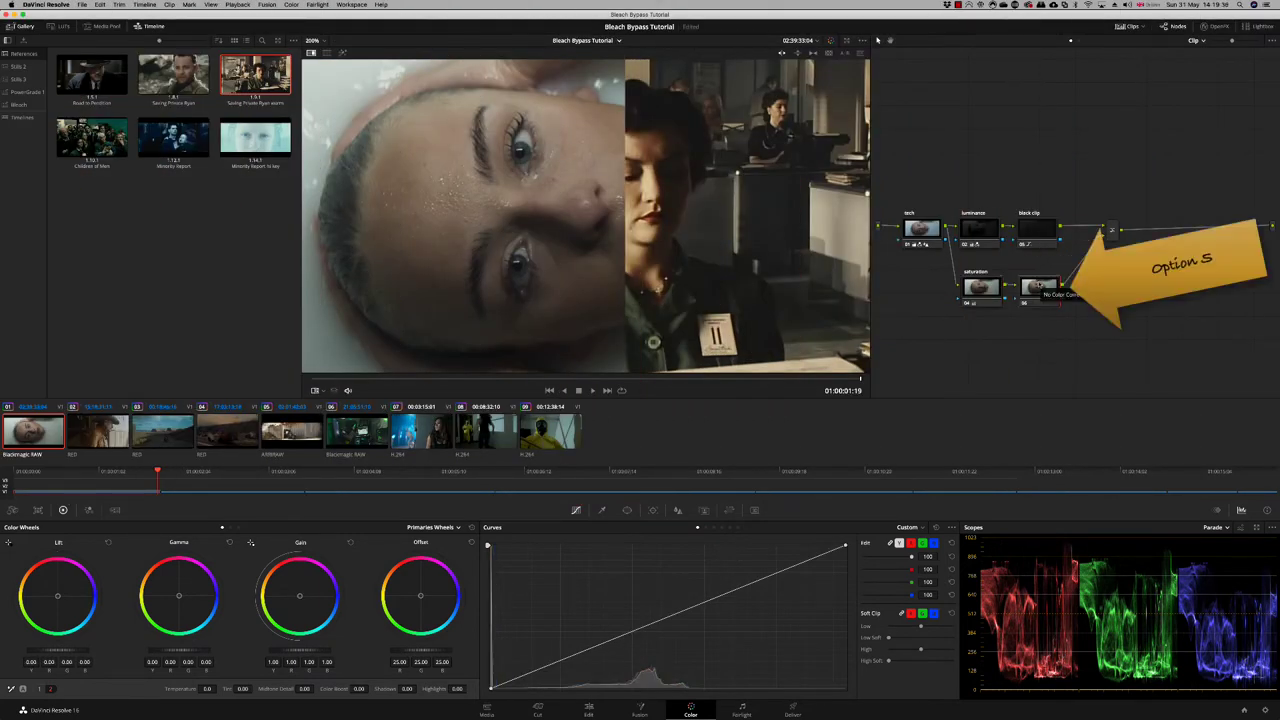
# - Label the new node after saturation 'wash'
pyautogui.rightClick(1046, 289)
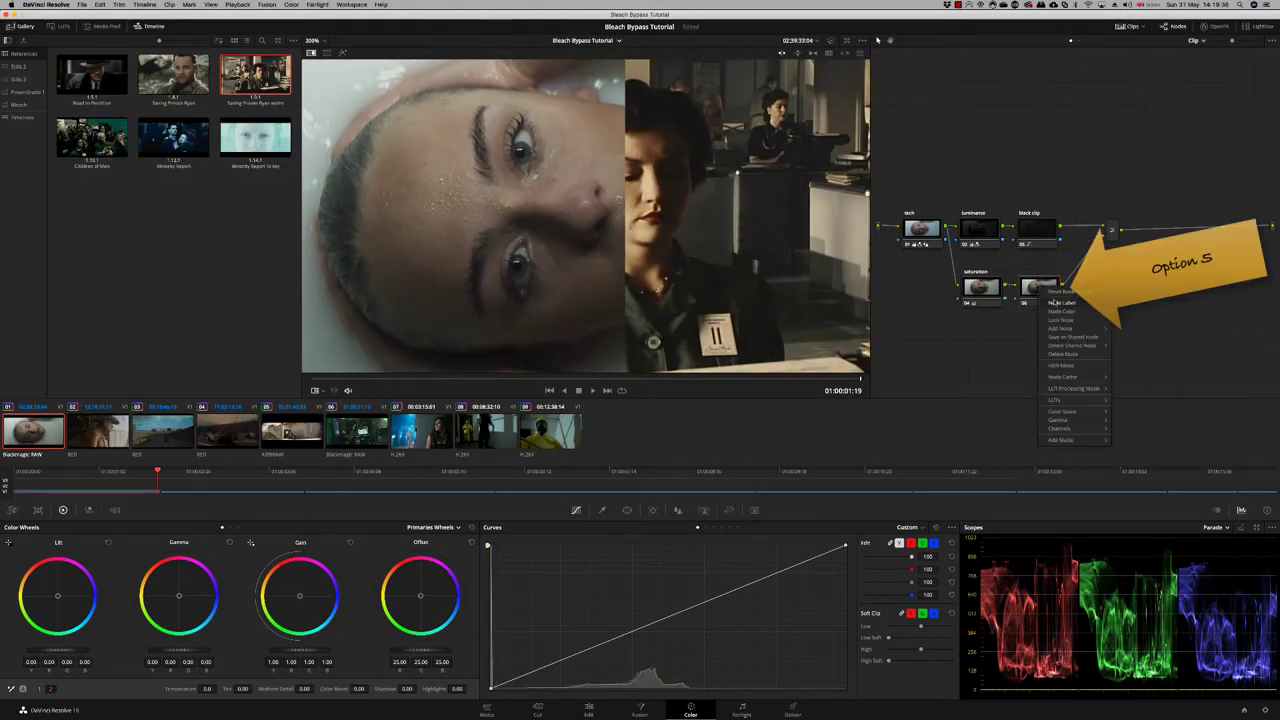
pyautogui.click(1054, 302)
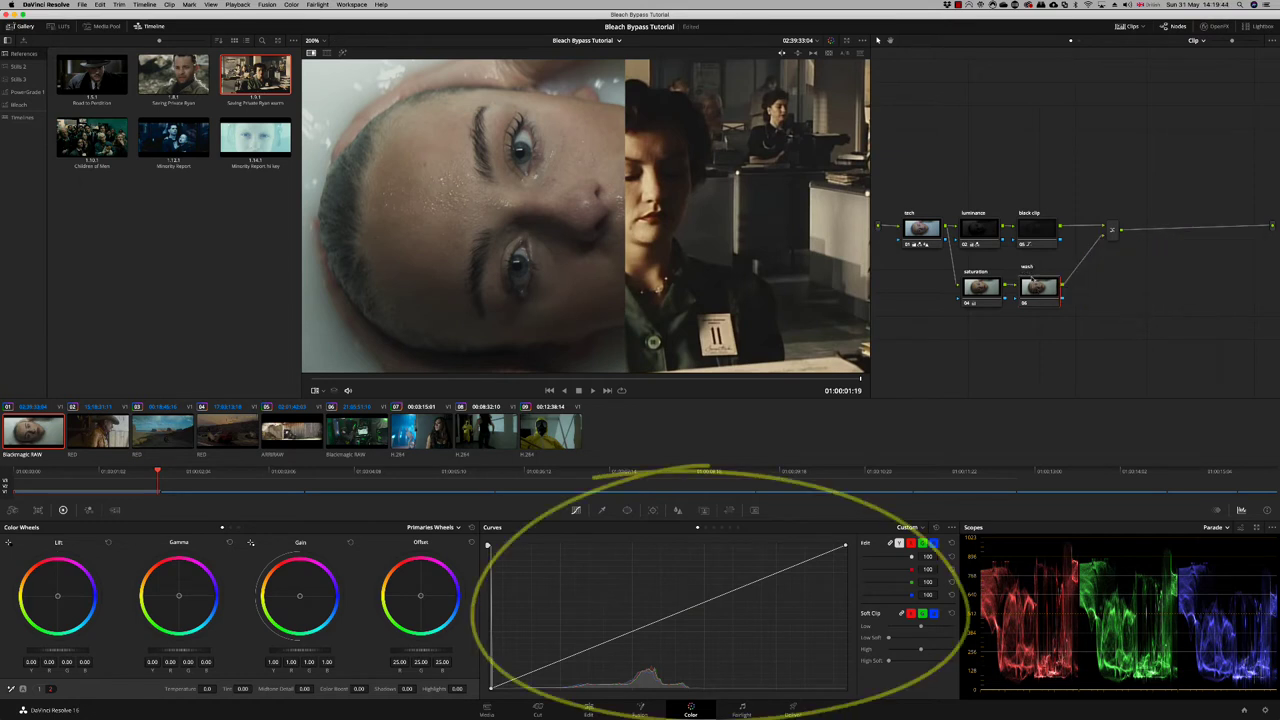
pyautogui.write('ash')
# - Curve the shadows down and midtones up, adjust blue and red channels, and turn off the reference wipe
pyautogui.moveTo(572, 657); pyautogui.dragTo(572, 664)
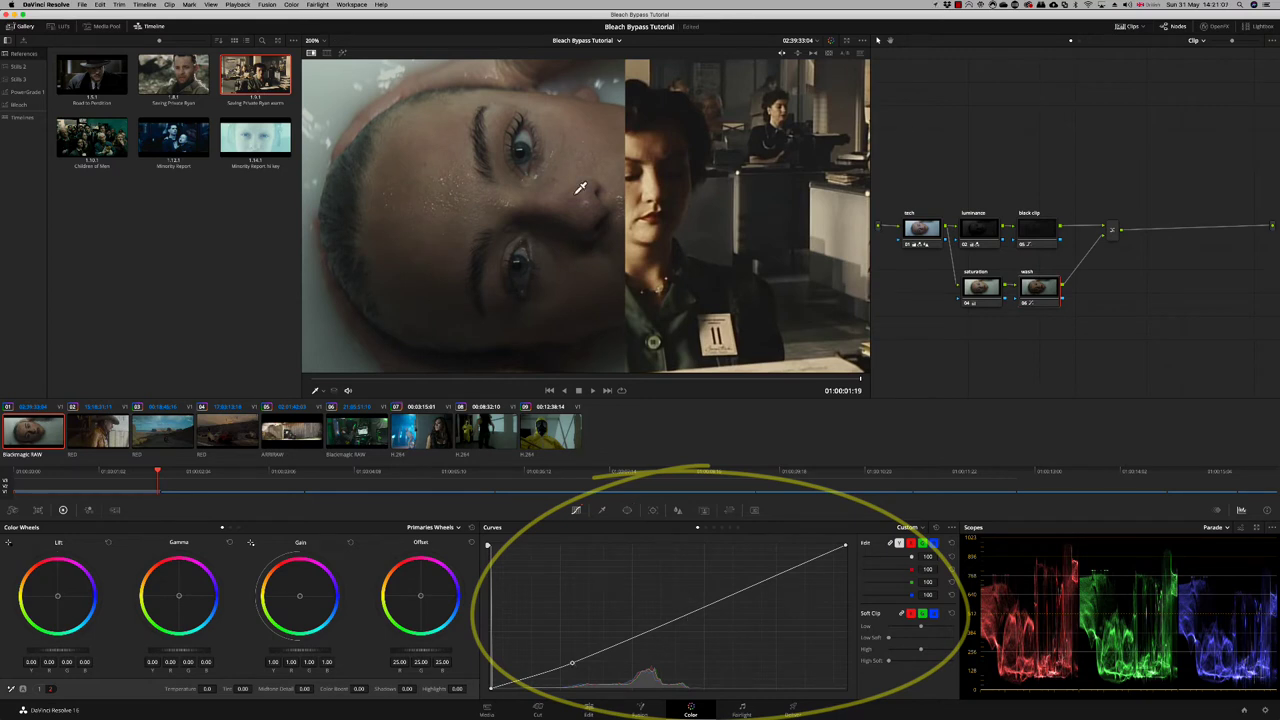
pyautogui.moveTo(656, 630); pyautogui.dragTo(655, 620)
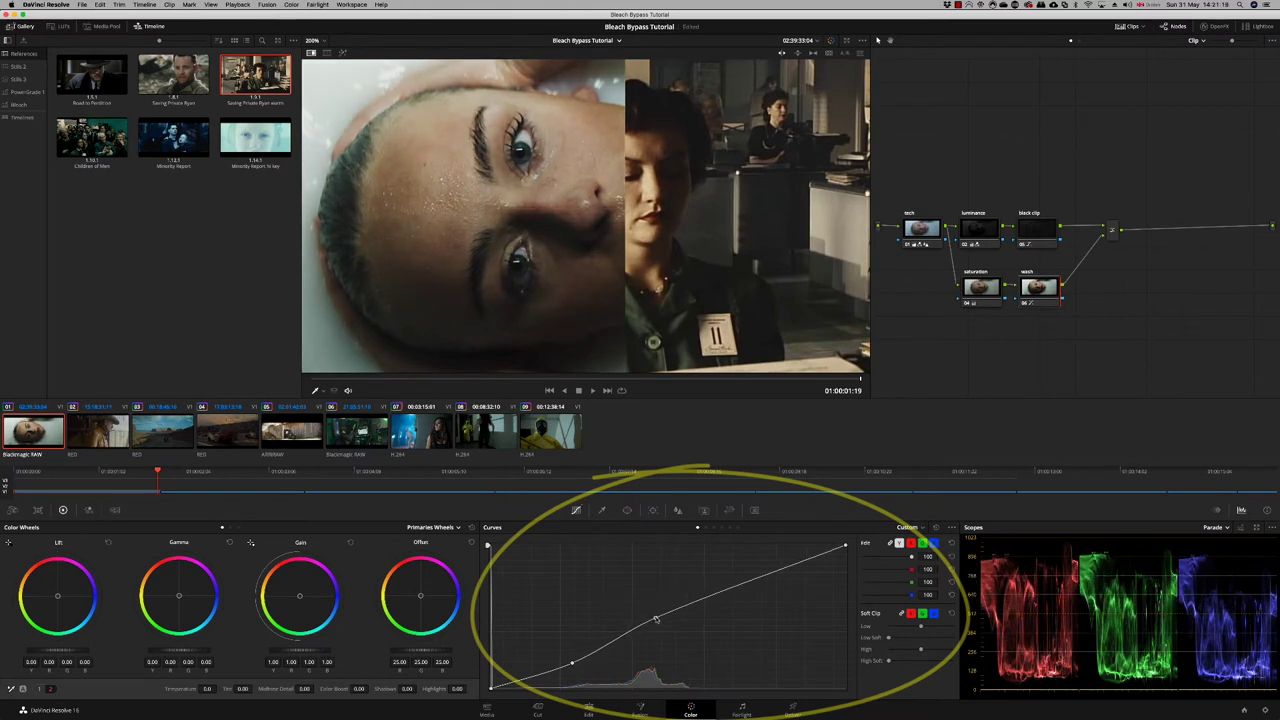
pyautogui.click(930, 547)
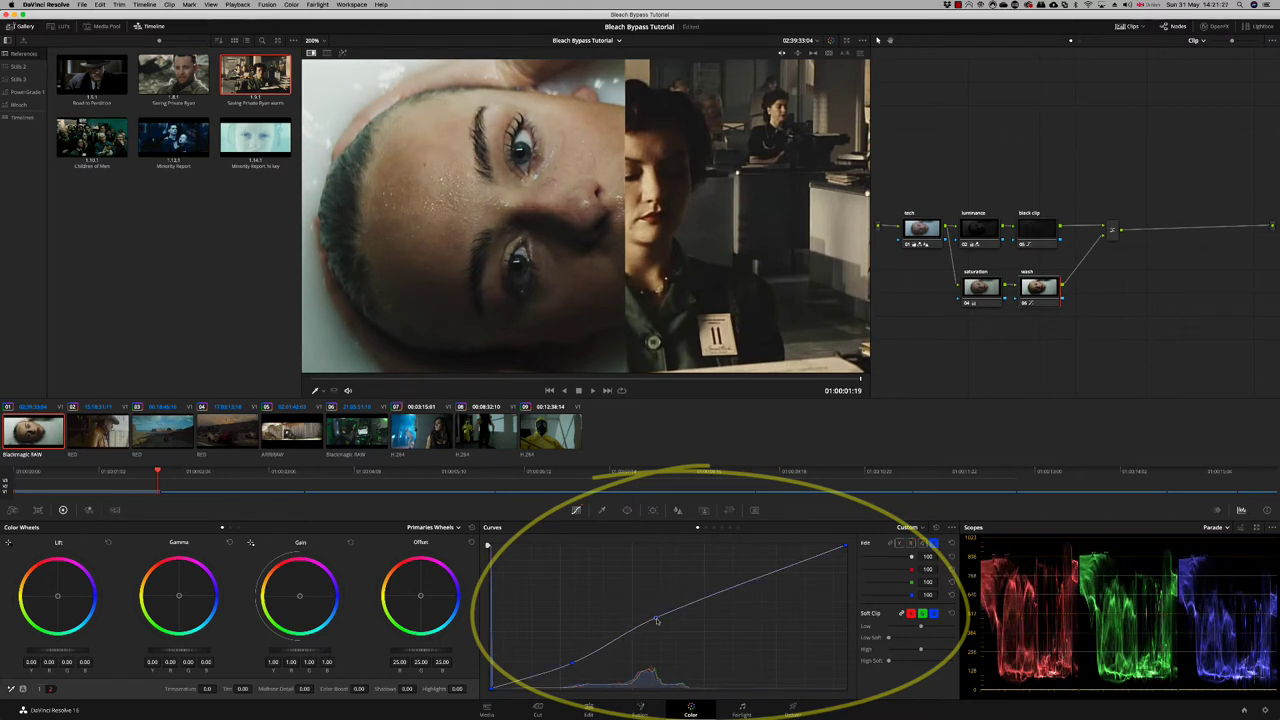
pyautogui.click(910, 545)
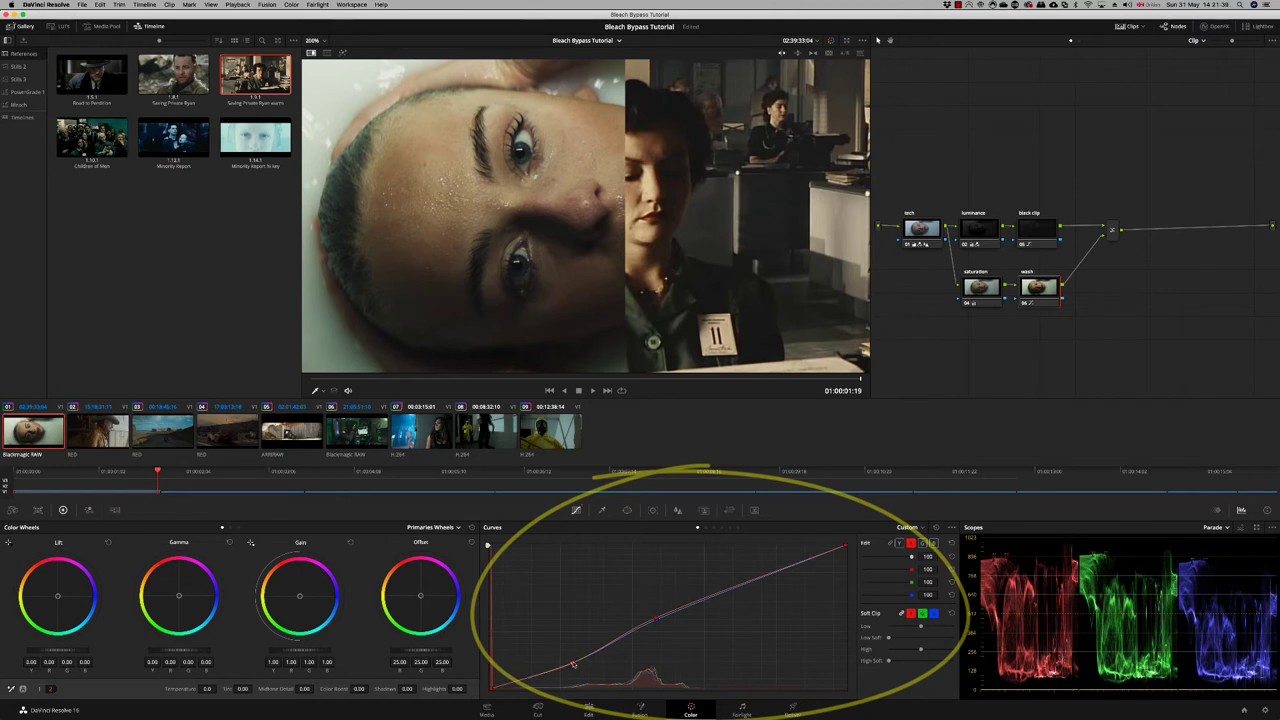
pyautogui.click(312, 54)
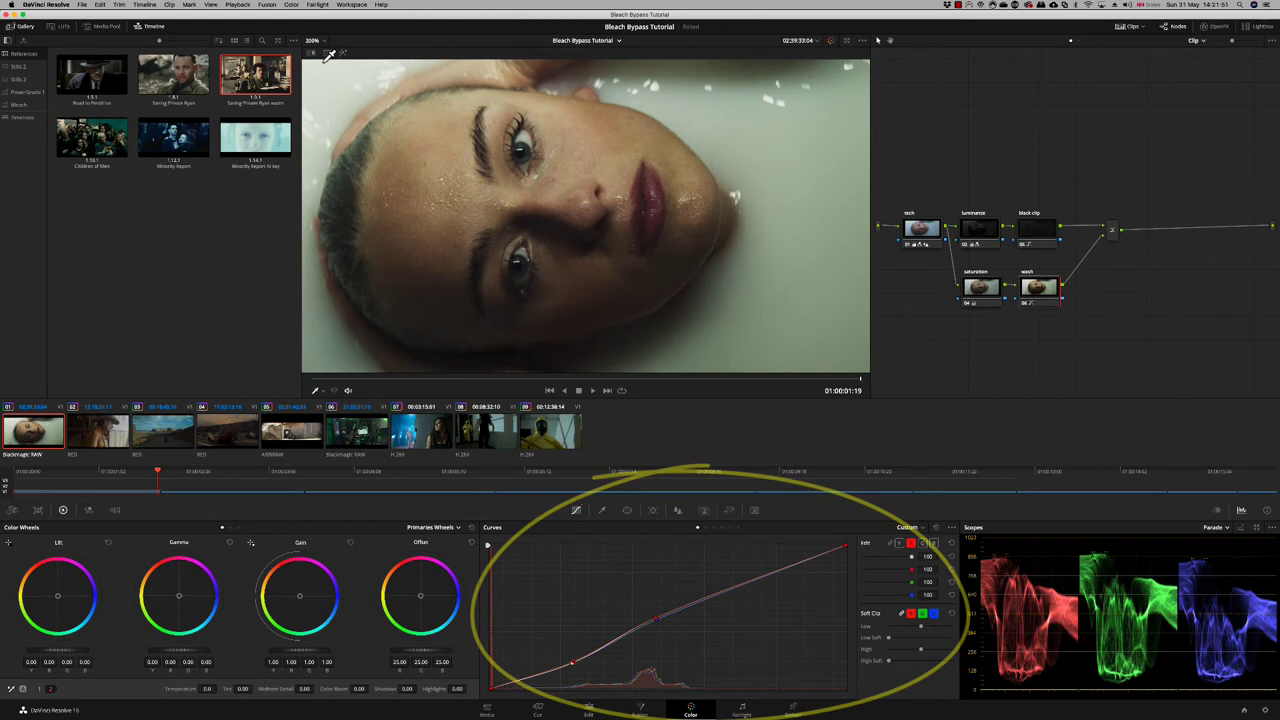
# - On the Sat Vs Sat curve, pull down the least-saturated colours, then restore the reference wipe
pyautogui.click(737, 529)
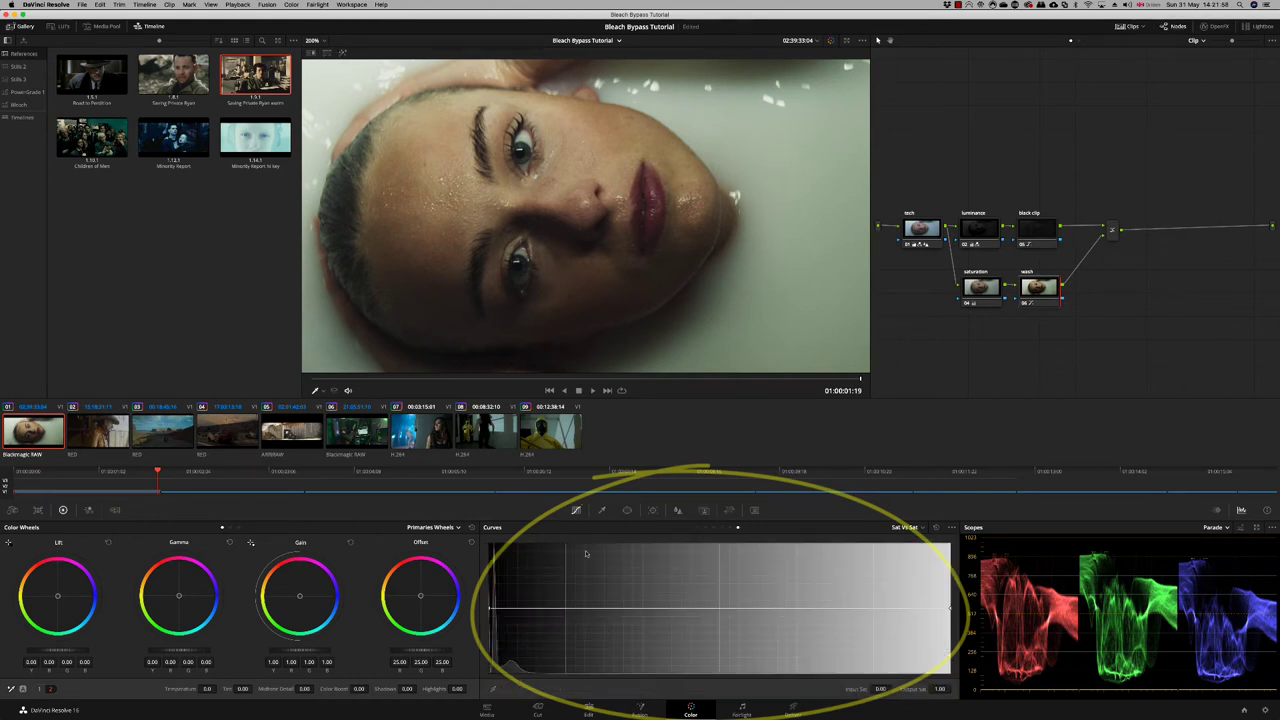
pyautogui.click(496, 609)
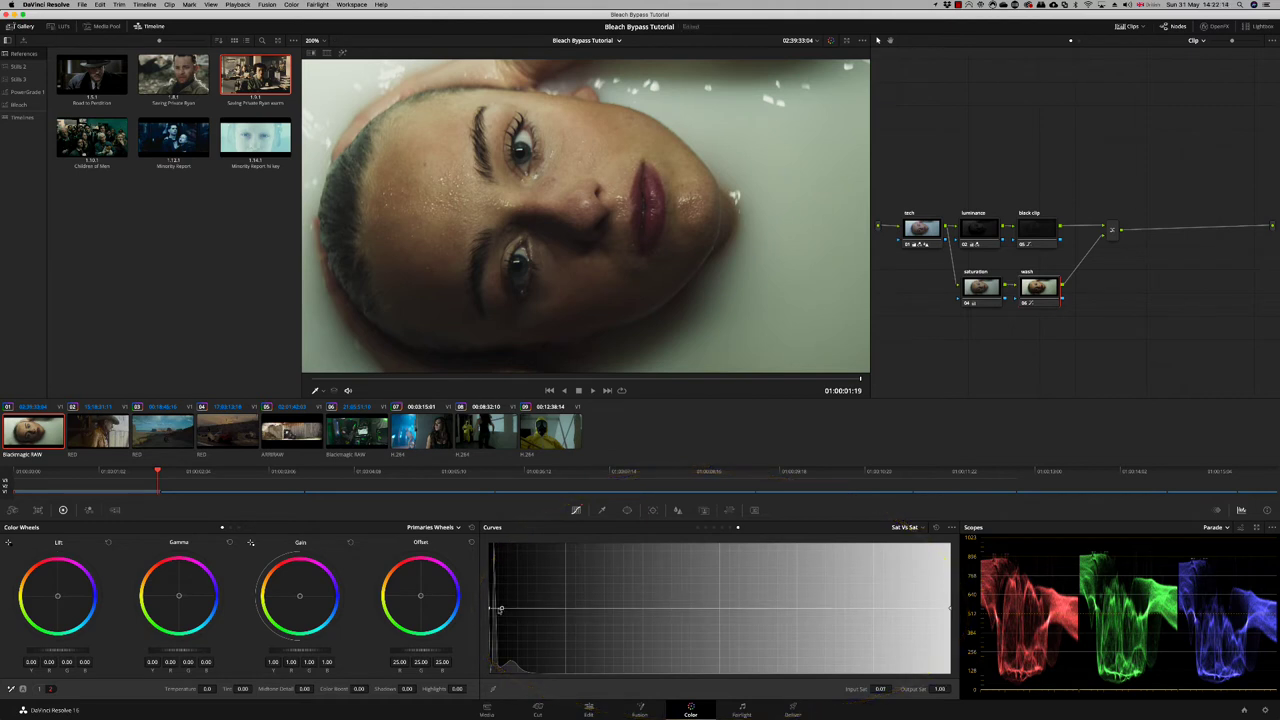
pyautogui.moveTo(493, 608); pyautogui.dragTo(491, 670)
pyautogui.moveTo(497, 610); pyautogui.dragTo(517, 608)
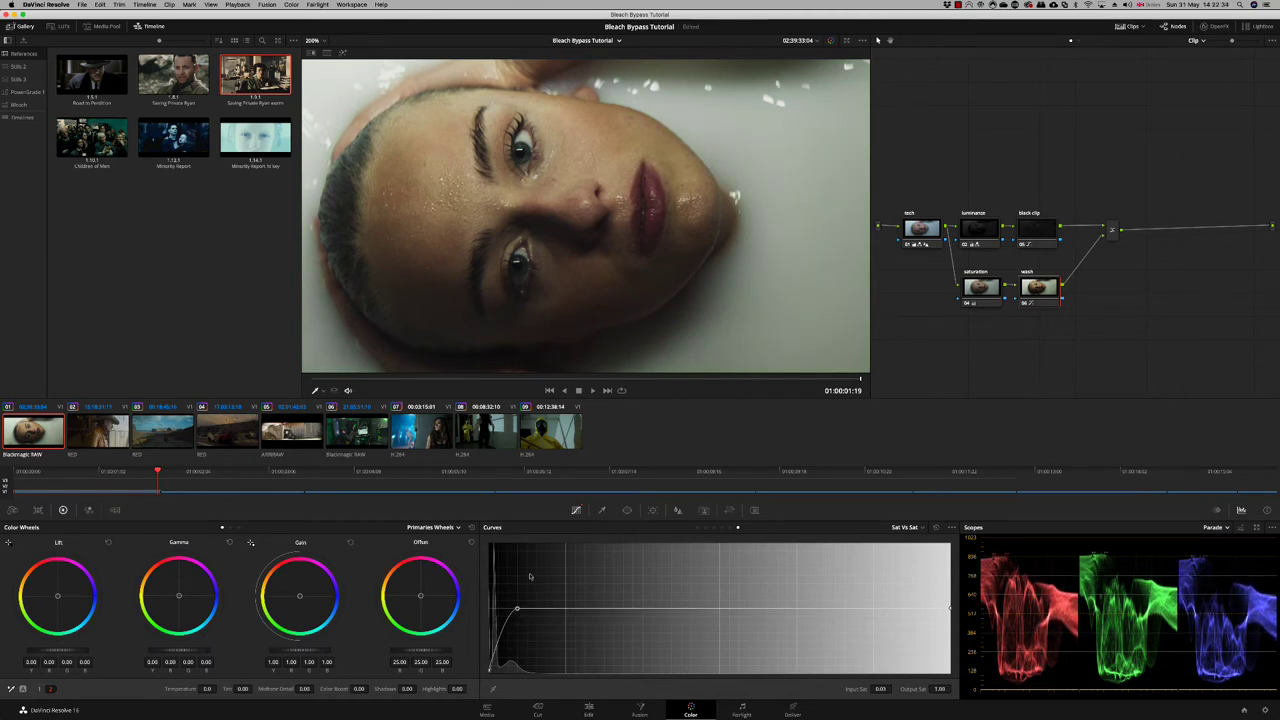
pyautogui.click(311, 53)
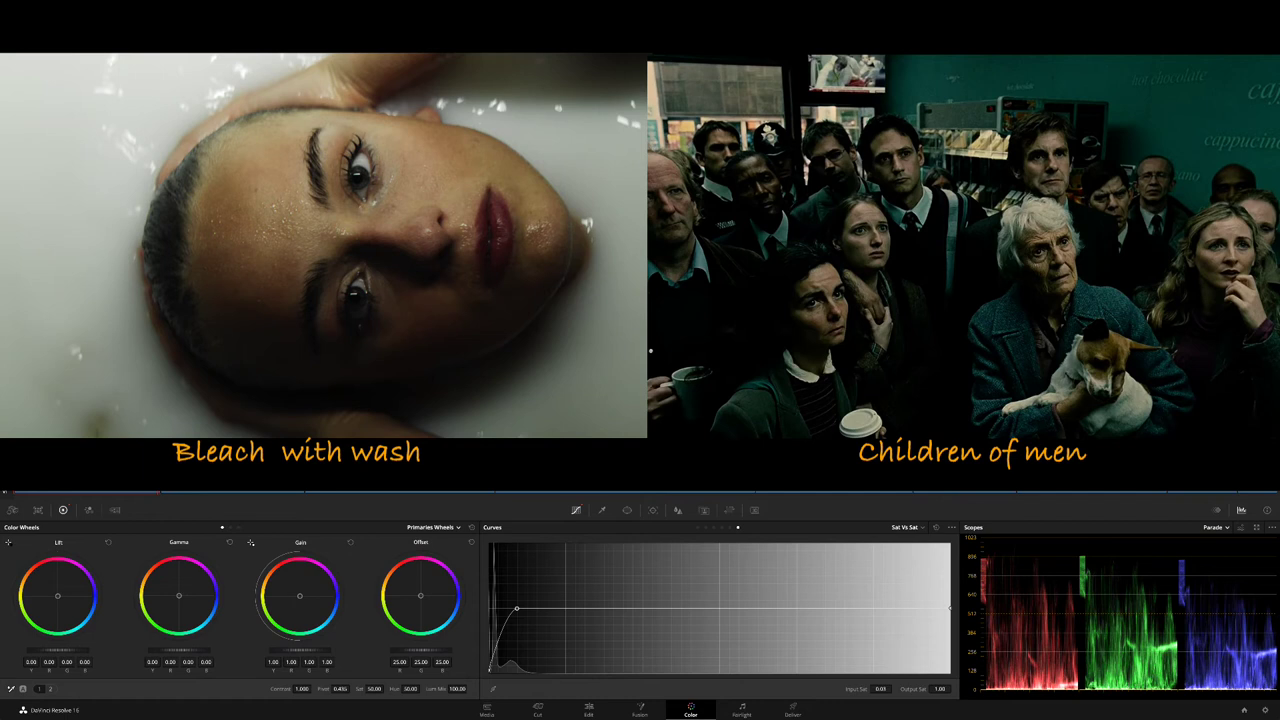
# - Switch the scope display to the vectorscope
pyautogui.click(1226, 529)
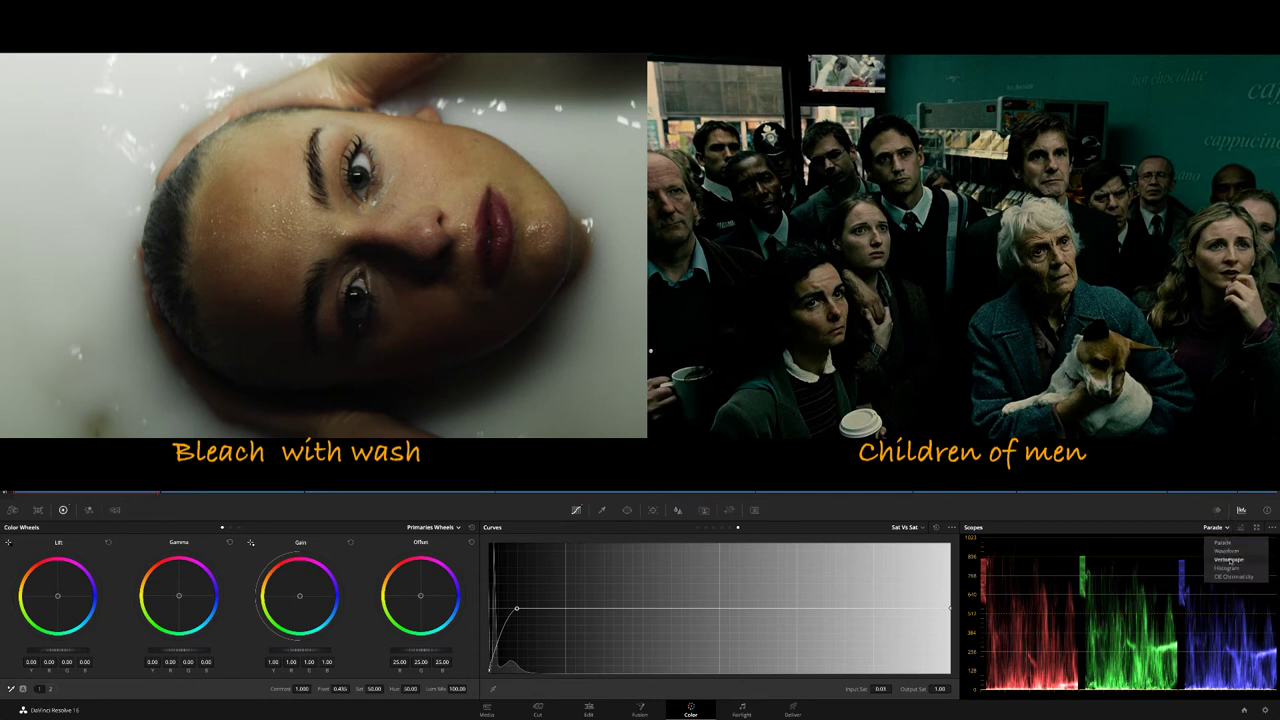
pyautogui.click(1228, 560)
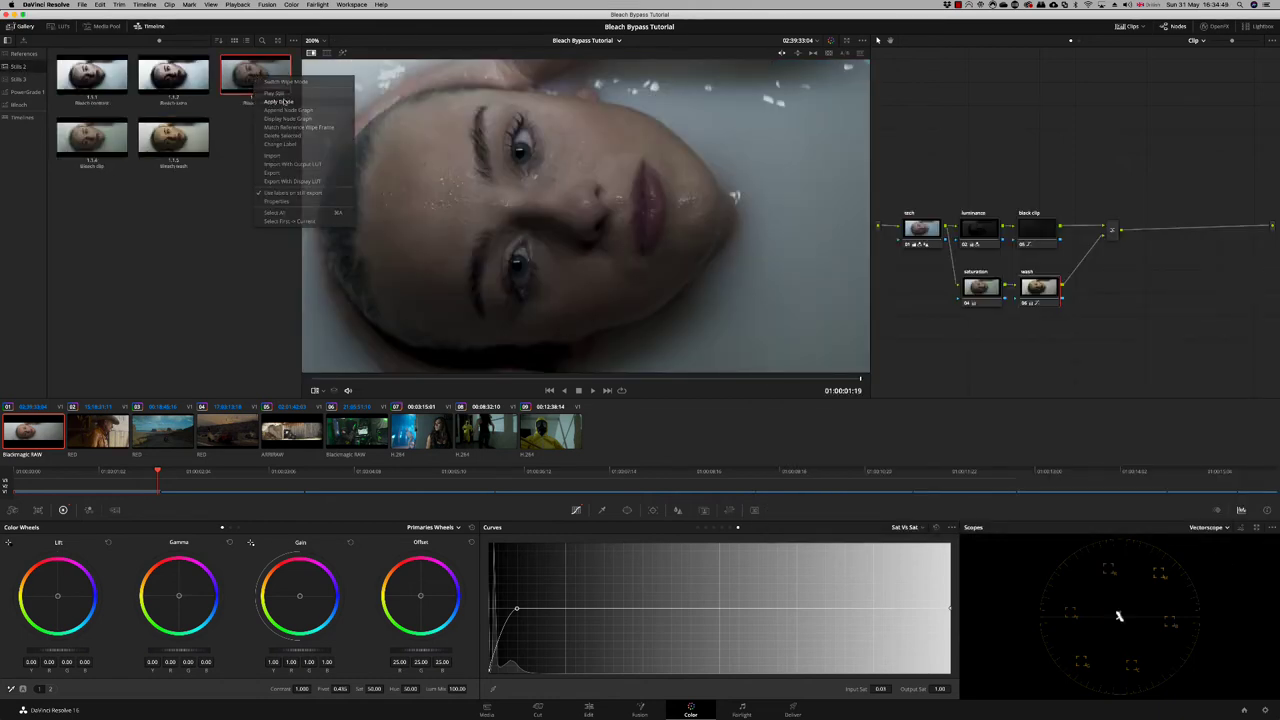
# - Apply the Bleach add grade, add a serial node, and show the reference still in split wipe
pyautogui.click(280, 101)
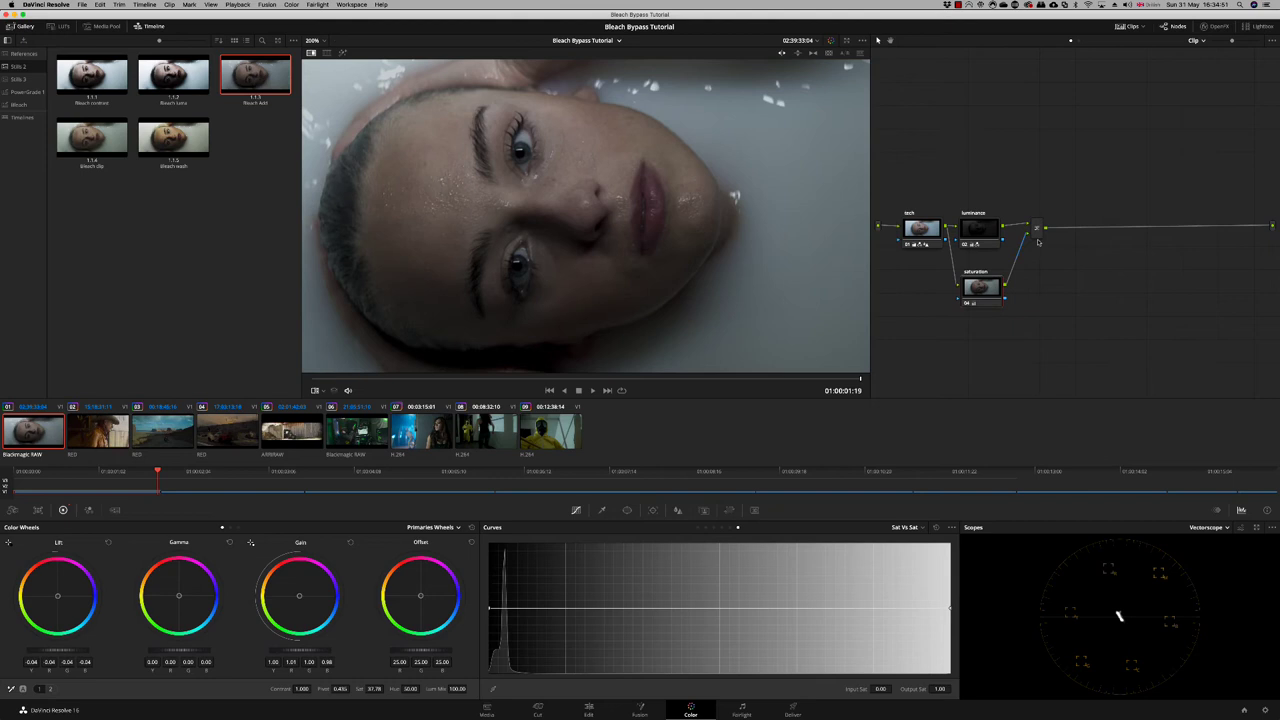
pyautogui.hotkey('alt', 's')
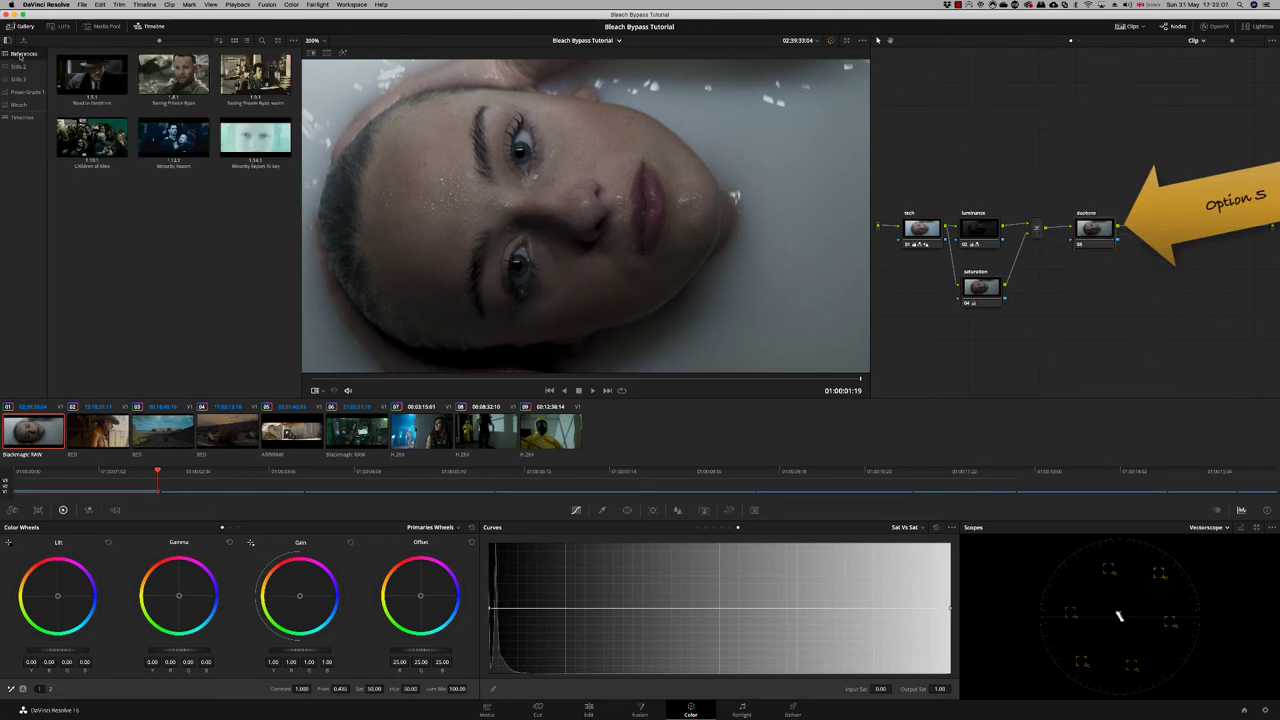
pyautogui.hotkey('ctrl', 'w')
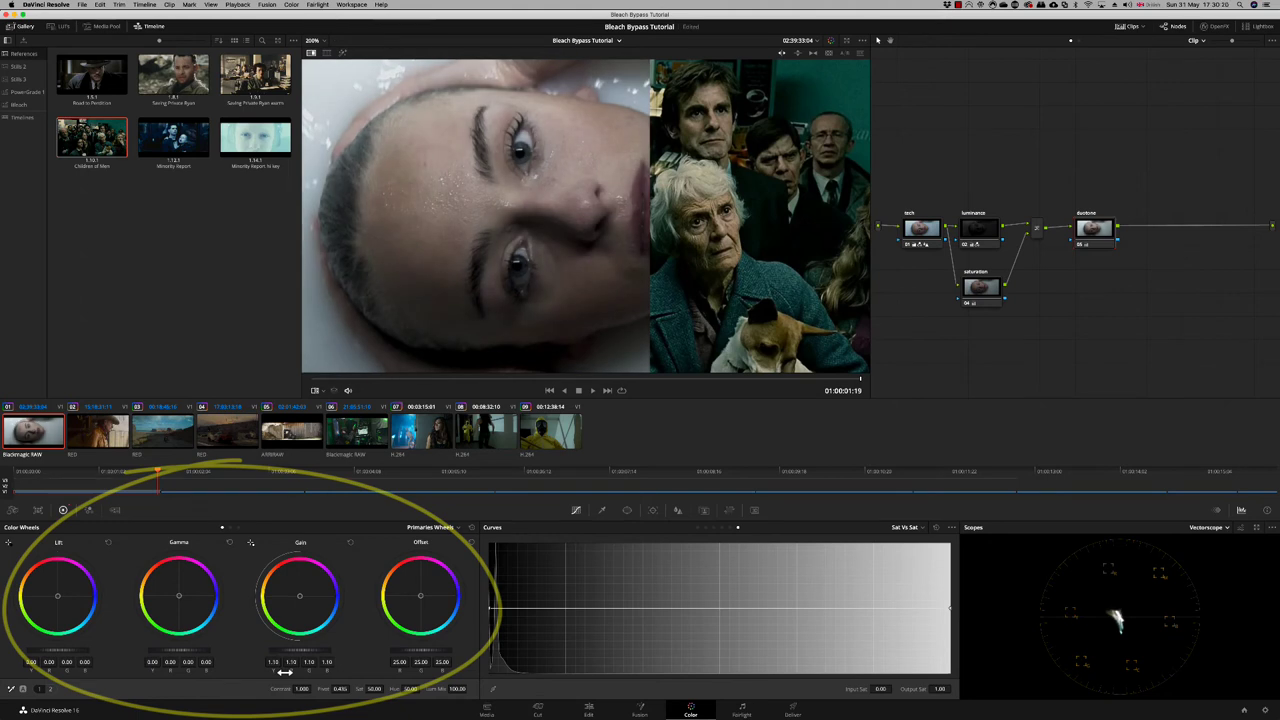
# - Switch the wheels to Log, raise Contrast to 1.098 and lower Saturation slightly
pyautogui.click(449, 527)
pyautogui.click(423, 557)
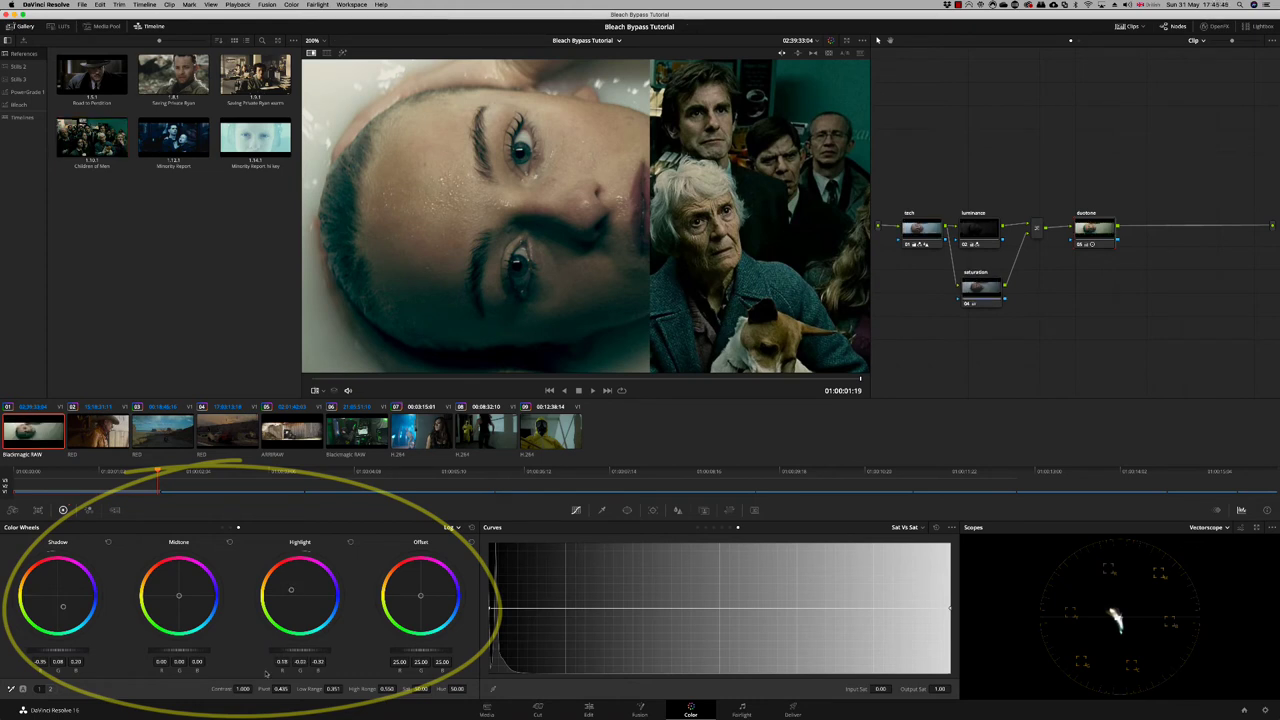
pyautogui.moveTo(241, 689); pyautogui.dragTo(255, 689)
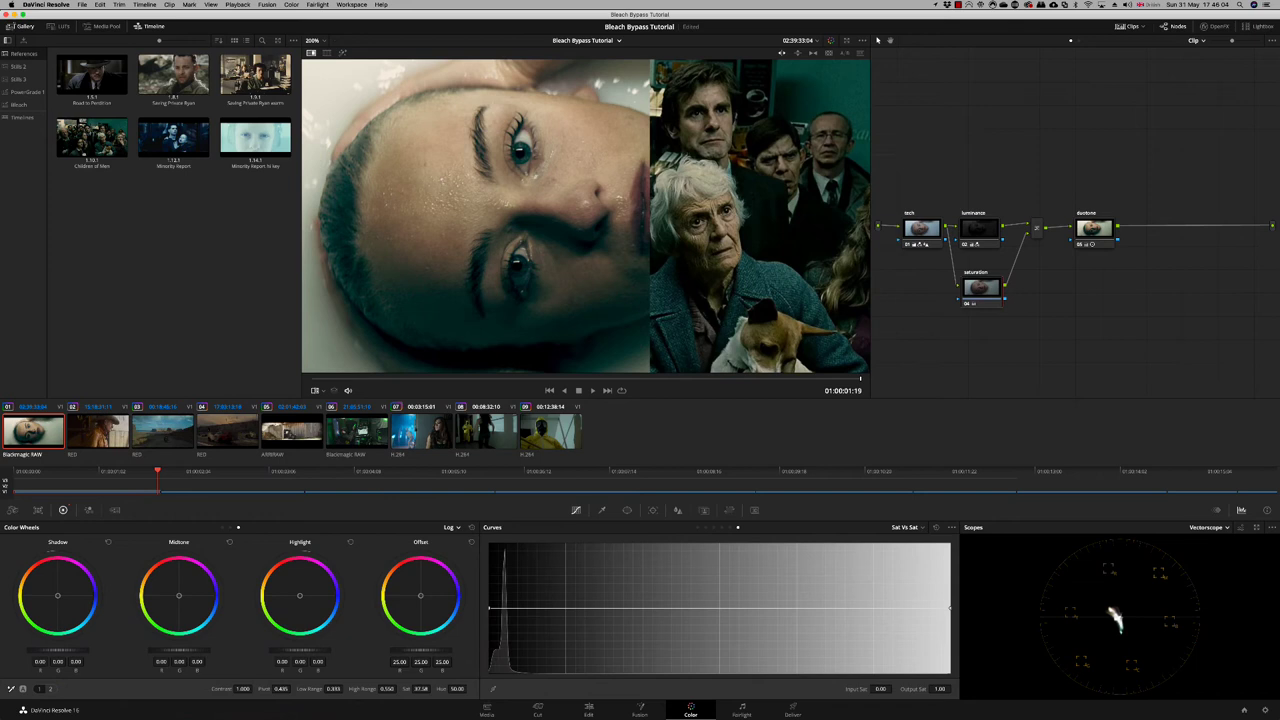
pyautogui.moveTo(420, 689); pyautogui.dragTo(406, 690)
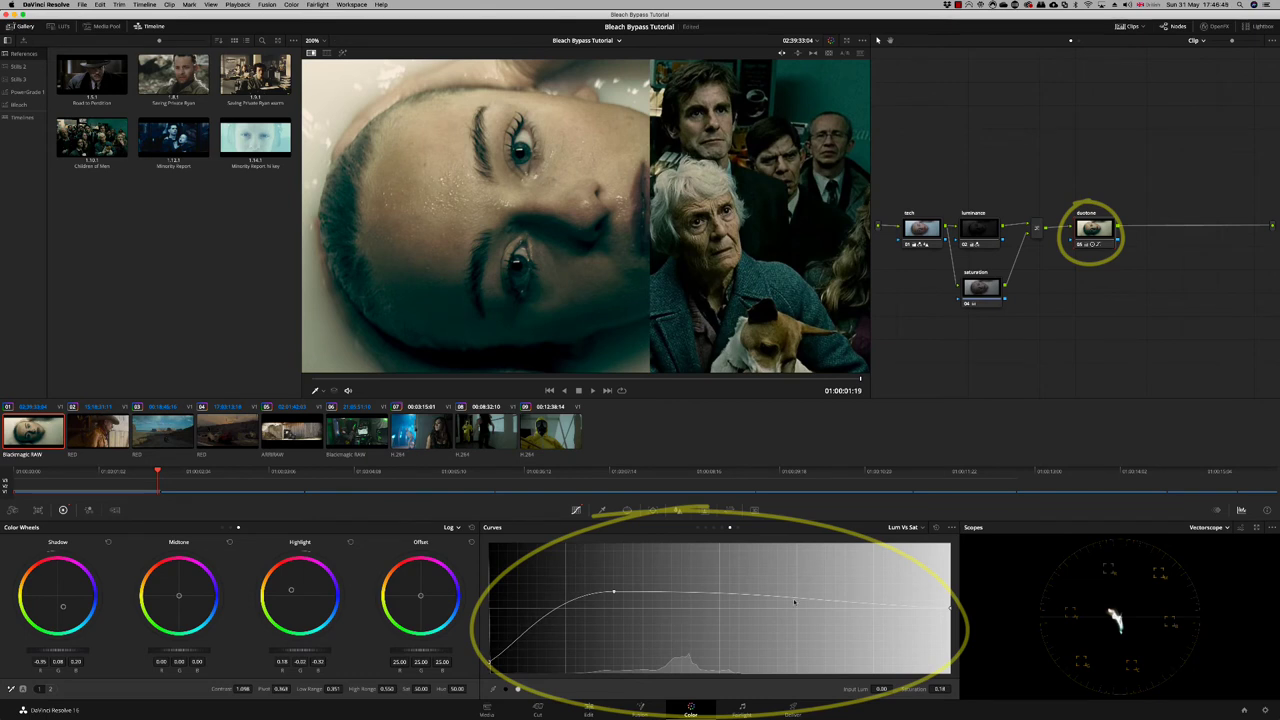
# - On the Lum vs Sat curve, pull down the dark and bright ends, then ease highlights back up
pyautogui.moveTo(757, 597); pyautogui.dragTo(757, 630)
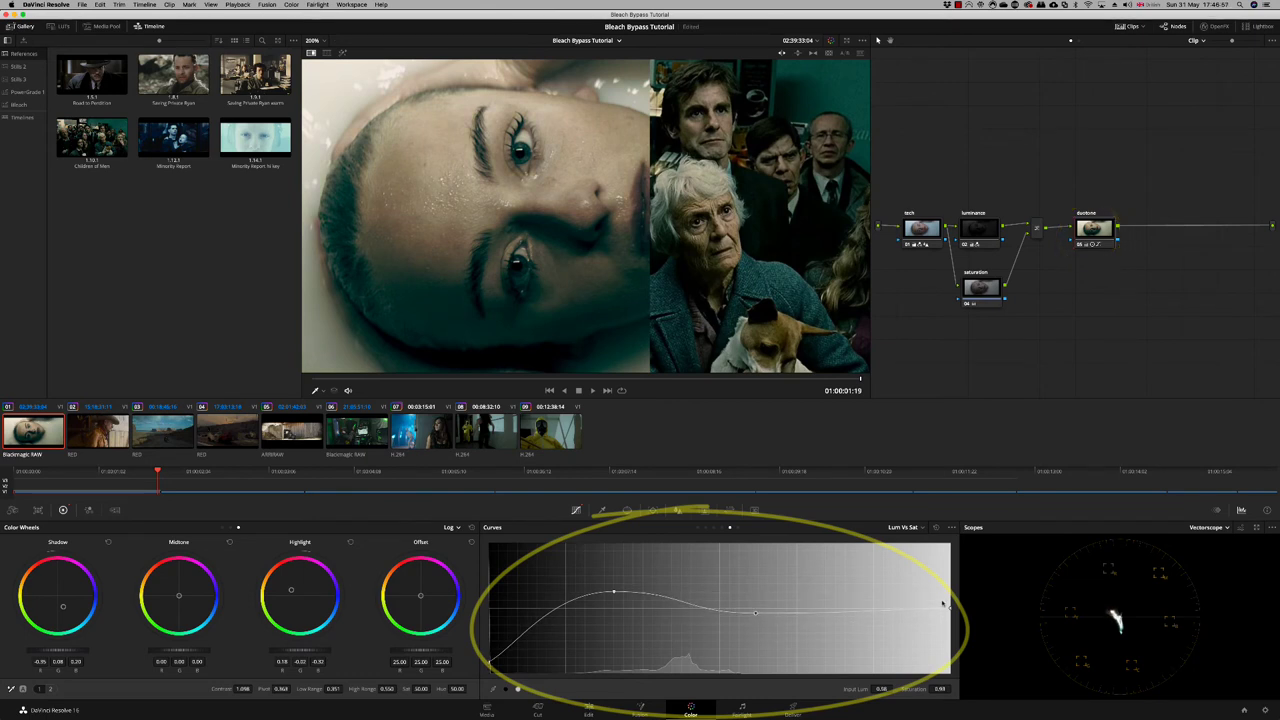
pyautogui.moveTo(946, 606); pyautogui.dragTo(948, 668)
pyautogui.moveTo(755, 614); pyautogui.dragTo(750, 604)
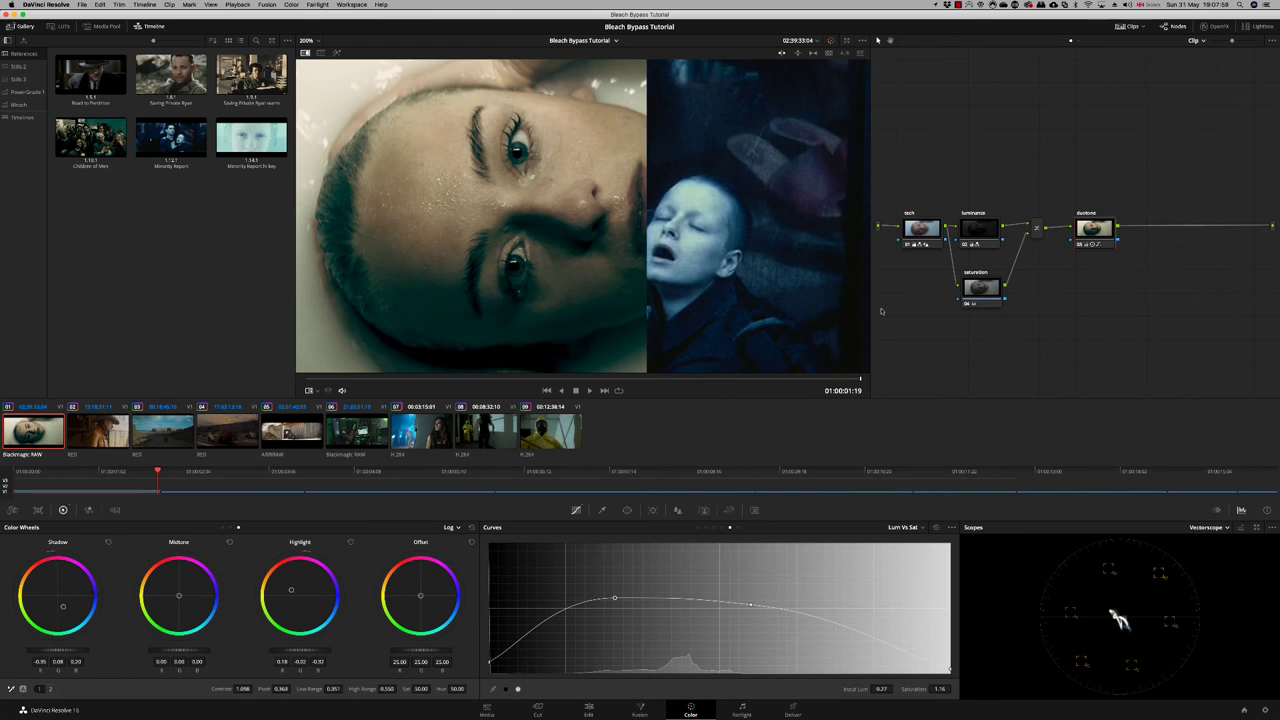
# - Open the bleach stills album and reset the duotone node's grade
pyautogui.click(19, 67)
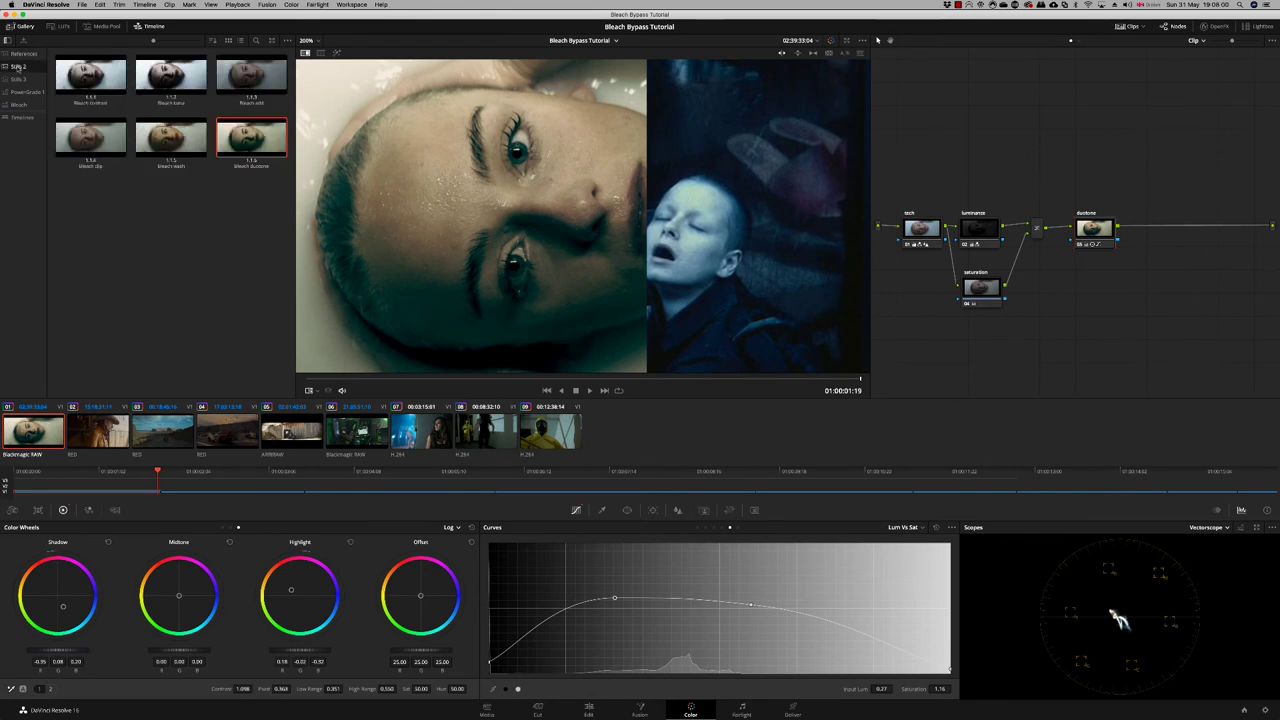
pyautogui.rightClick(1094, 228)
pyautogui.click(1120, 336)
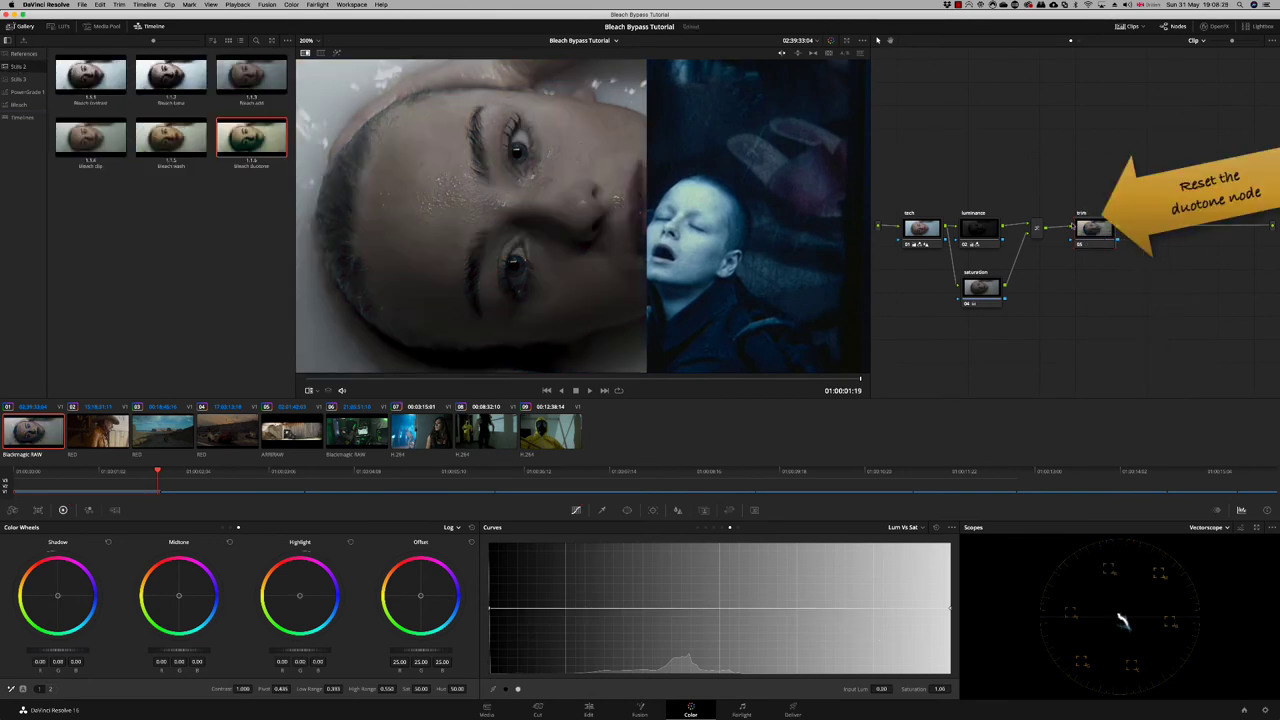
# - In RGB Mixer, add red 0.18 to the Blue output and 0.09 to the Green output
pyautogui.click(88, 510)
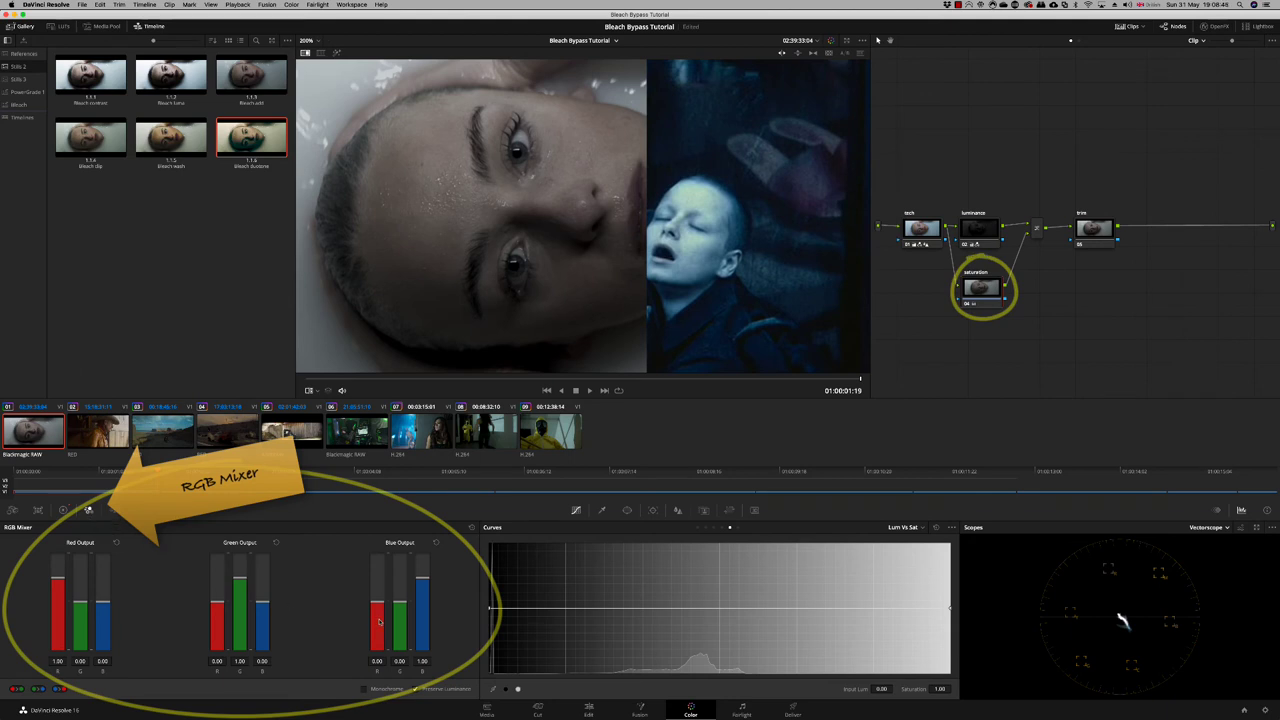
pyautogui.moveTo(379, 622); pyautogui.dragTo(379, 618)
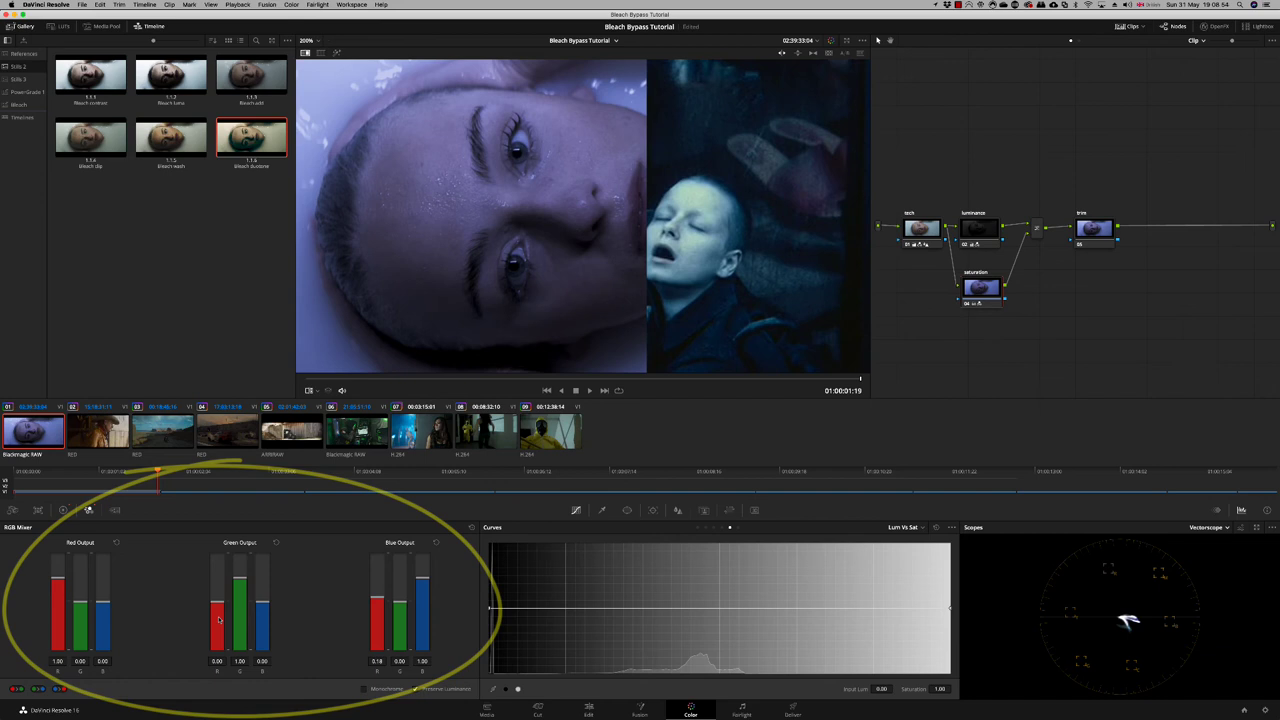
pyautogui.moveTo(219, 620); pyautogui.dragTo(226, 619)
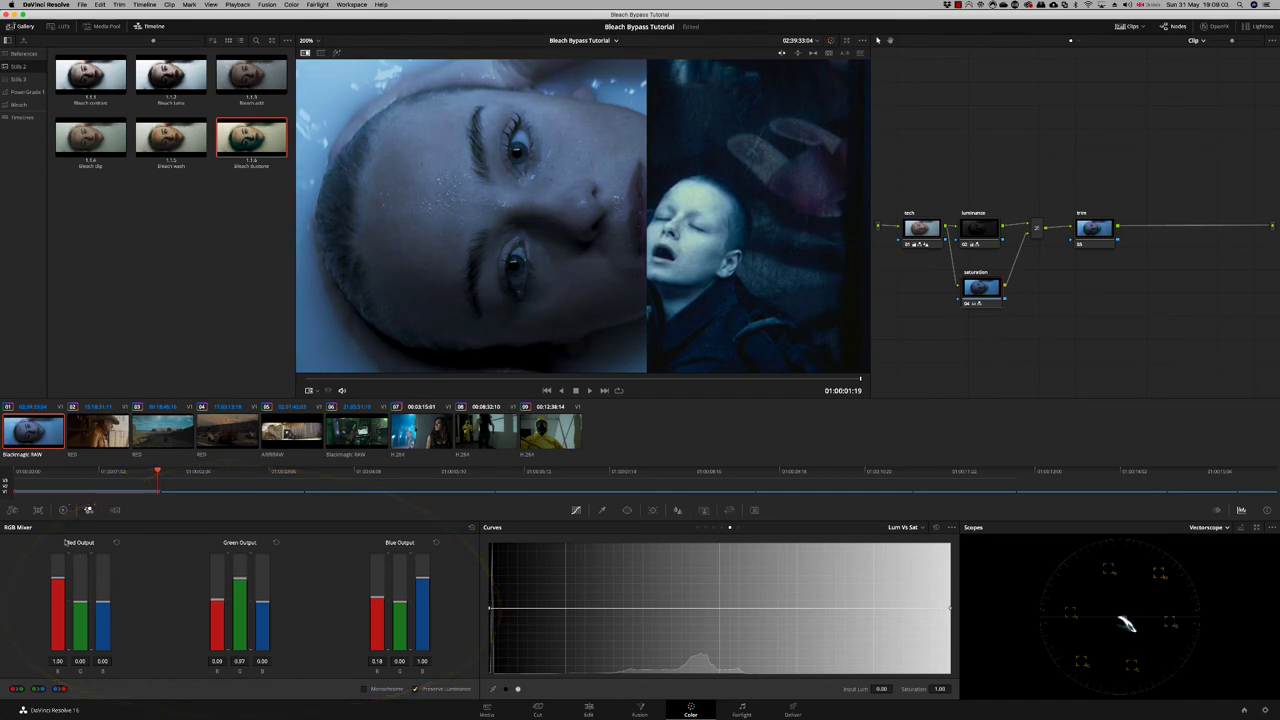
pyautogui.click(62, 510)
# - In Primaries Bars, raise Gain and Offset to brighten and cool the image
pyautogui.click(452, 527)
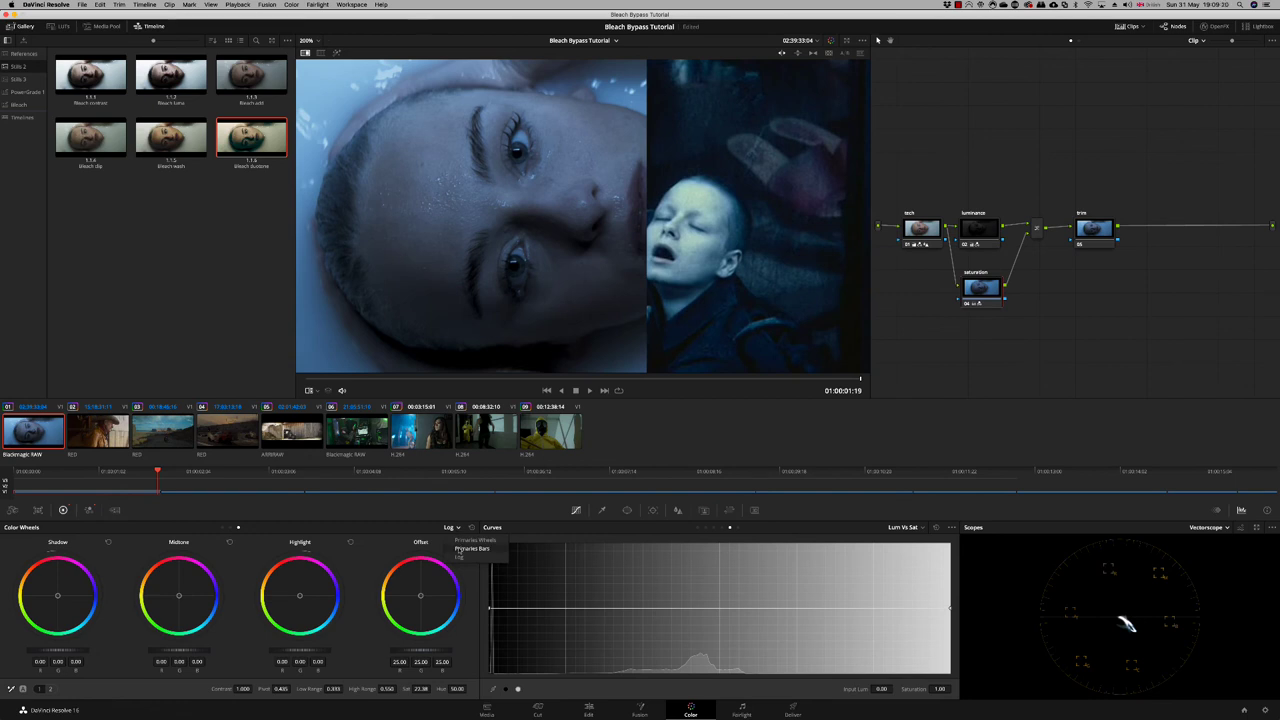
pyautogui.click(472, 548)
pyautogui.moveTo(272, 606); pyautogui.dragTo(272, 595)
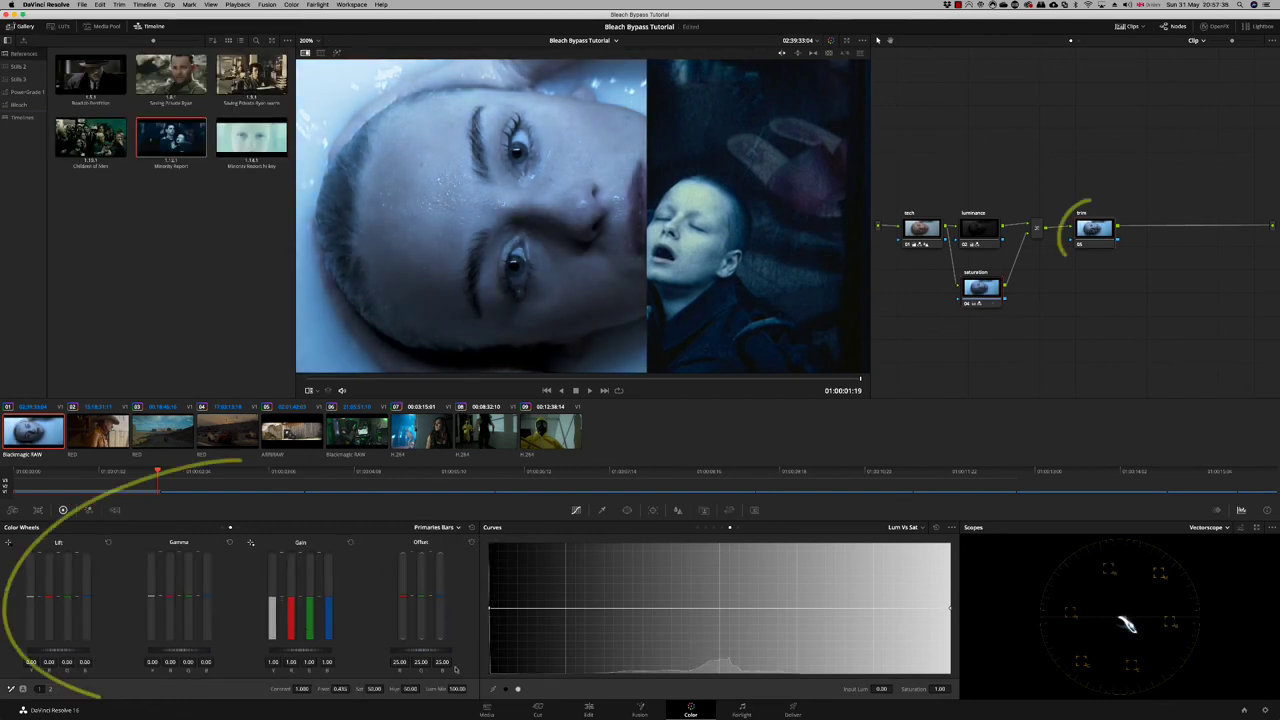
pyautogui.moveTo(410, 651); pyautogui.dragTo(425, 651)
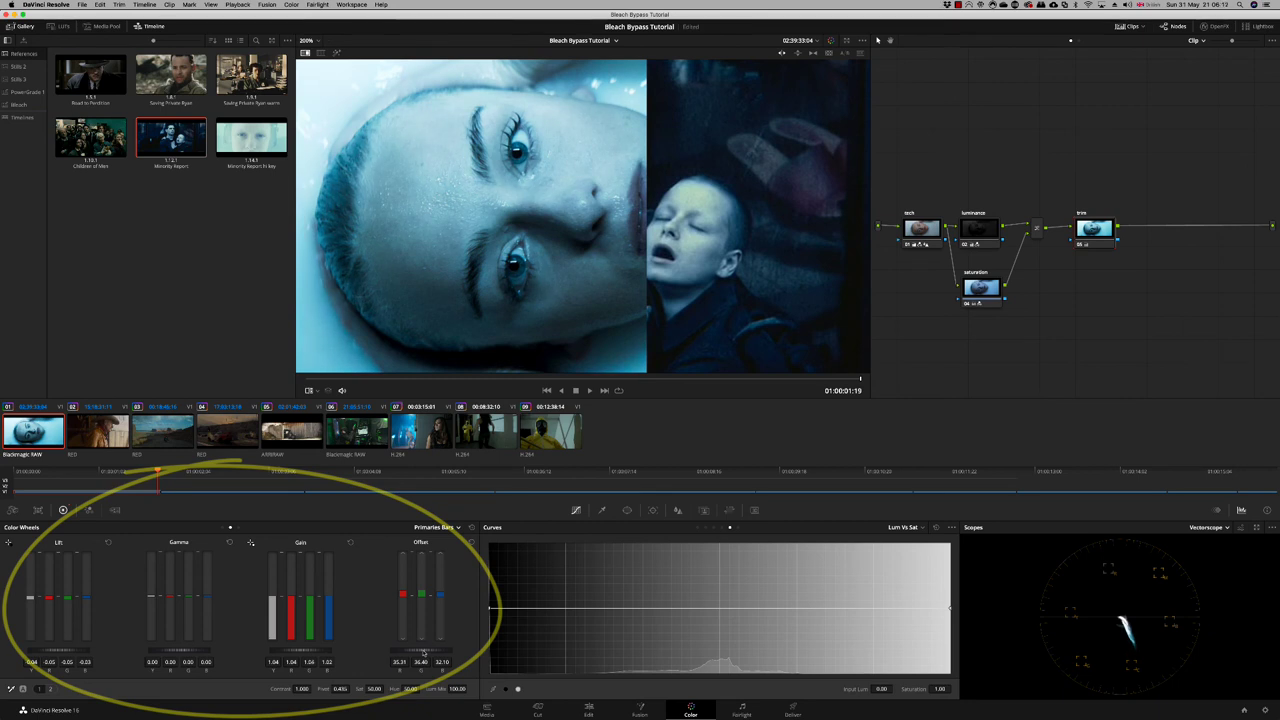
# - In Log wheels, set Low Range to 0.373 and lower High Range to 0.478
pyautogui.click(450, 527)
pyautogui.click(435, 558)
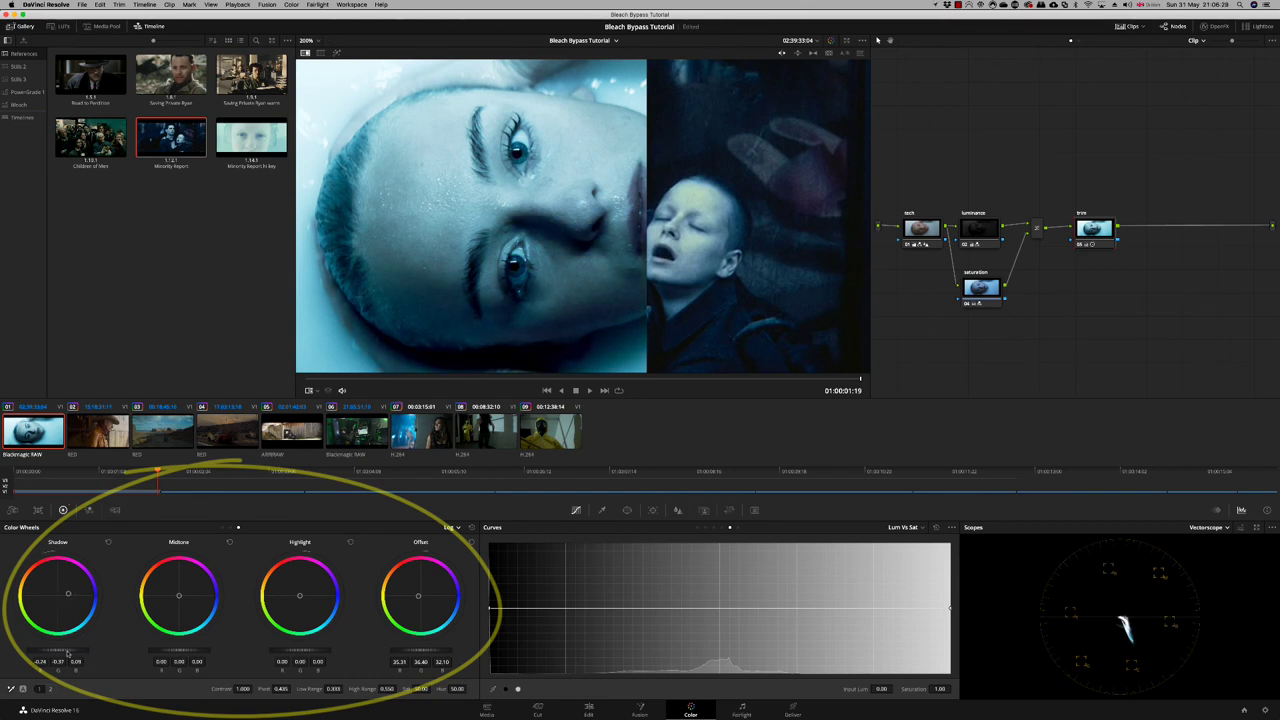
pyautogui.moveTo(333, 689); pyautogui.dragTo(345, 689)
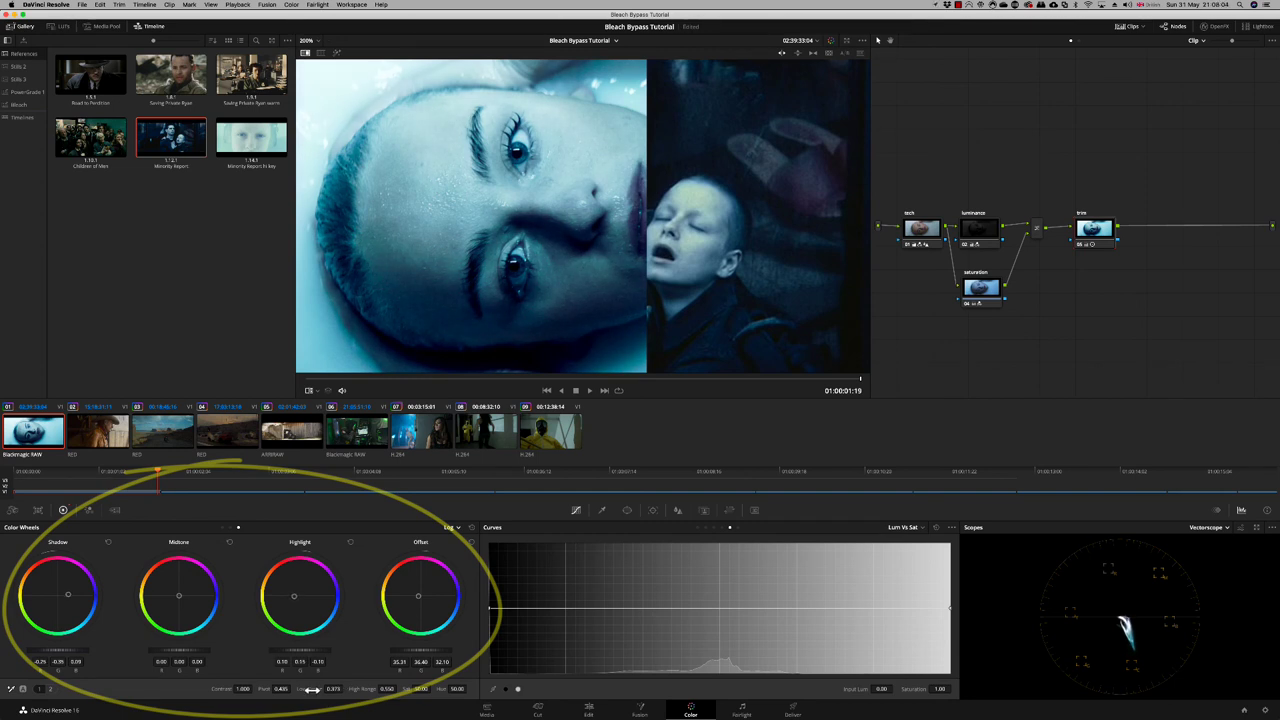
pyautogui.moveTo(388, 689); pyautogui.dragTo(372, 689)
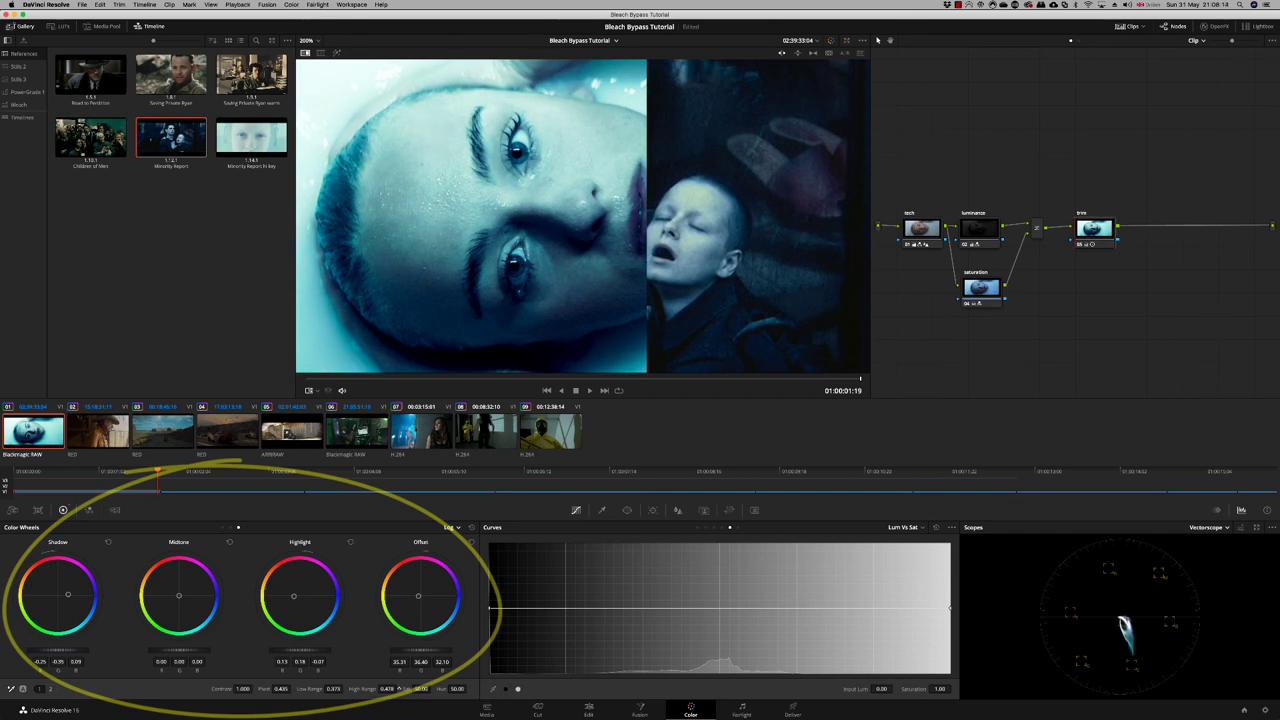
pyautogui.click(450, 527)
pyautogui.click(478, 534)
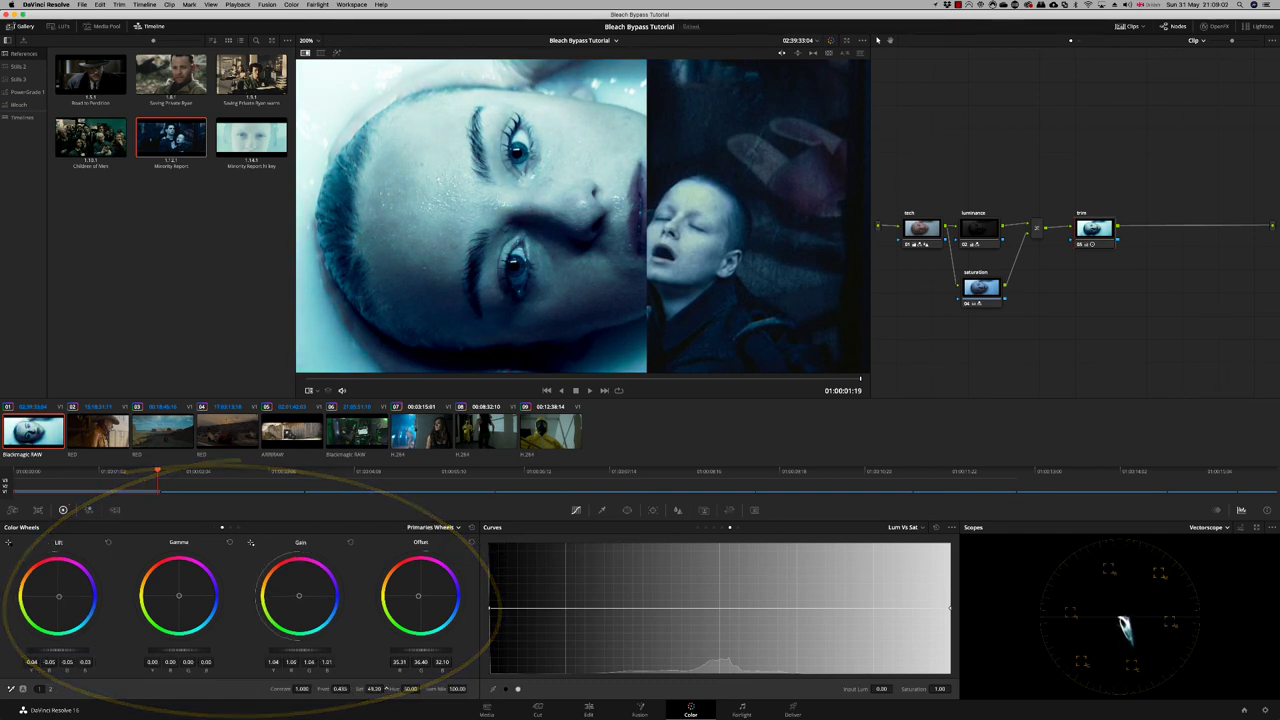
# - Shape Lum vs Sat to drop deep-shadow saturation while lifting it back through the midtones
pyautogui.moveTo(491, 609); pyautogui.dragTo(505, 676)
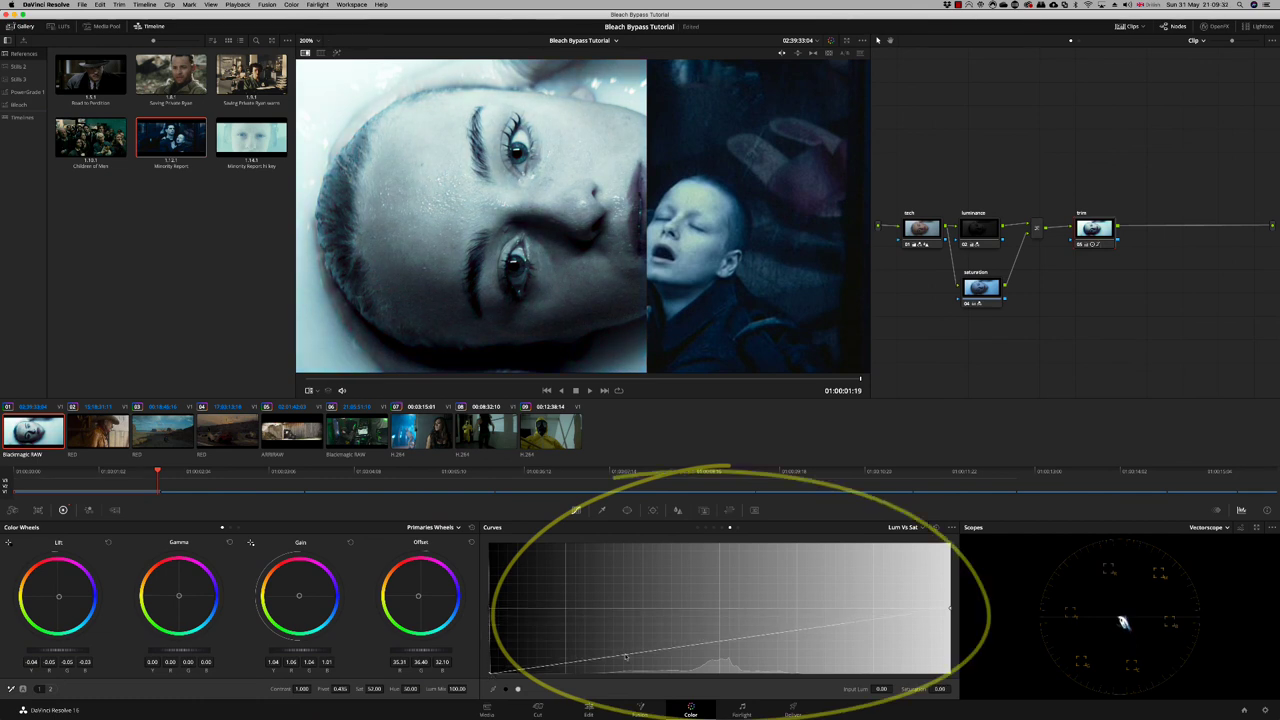
pyautogui.moveTo(625, 657); pyautogui.dragTo(626, 616)
pyautogui.click(536, 648)
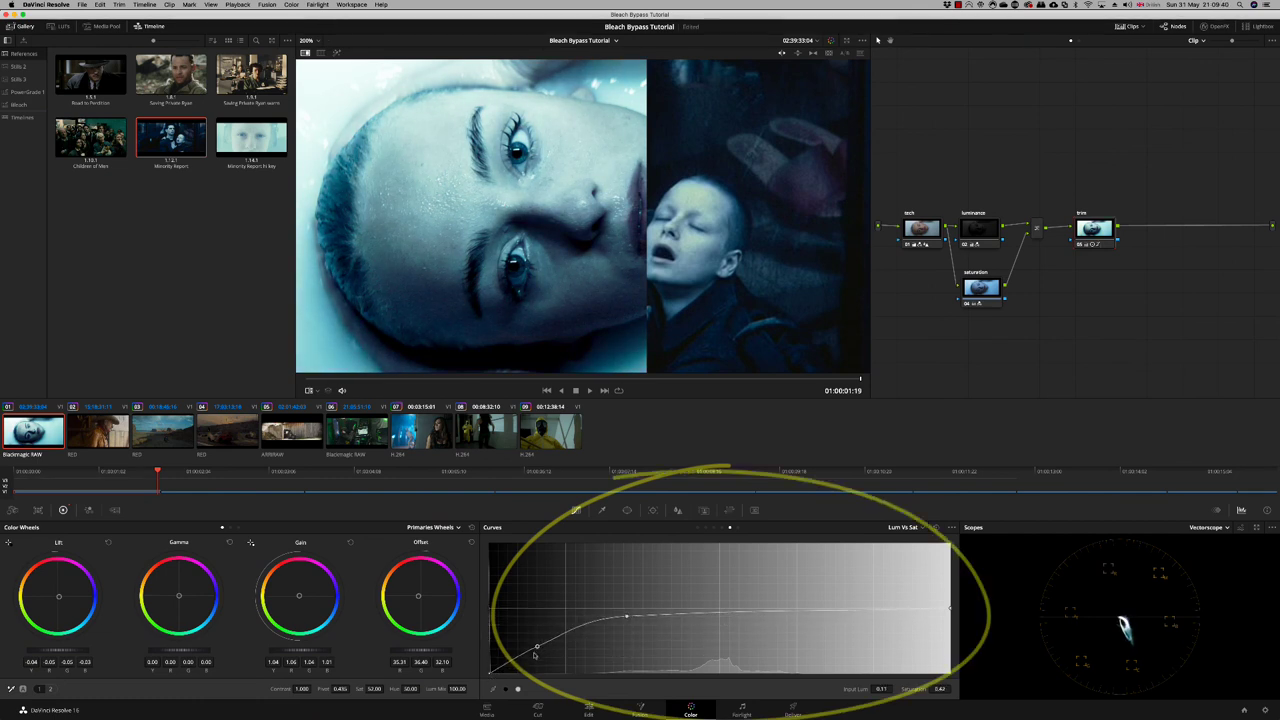
pyautogui.moveTo(536, 648); pyautogui.dragTo(536, 662)
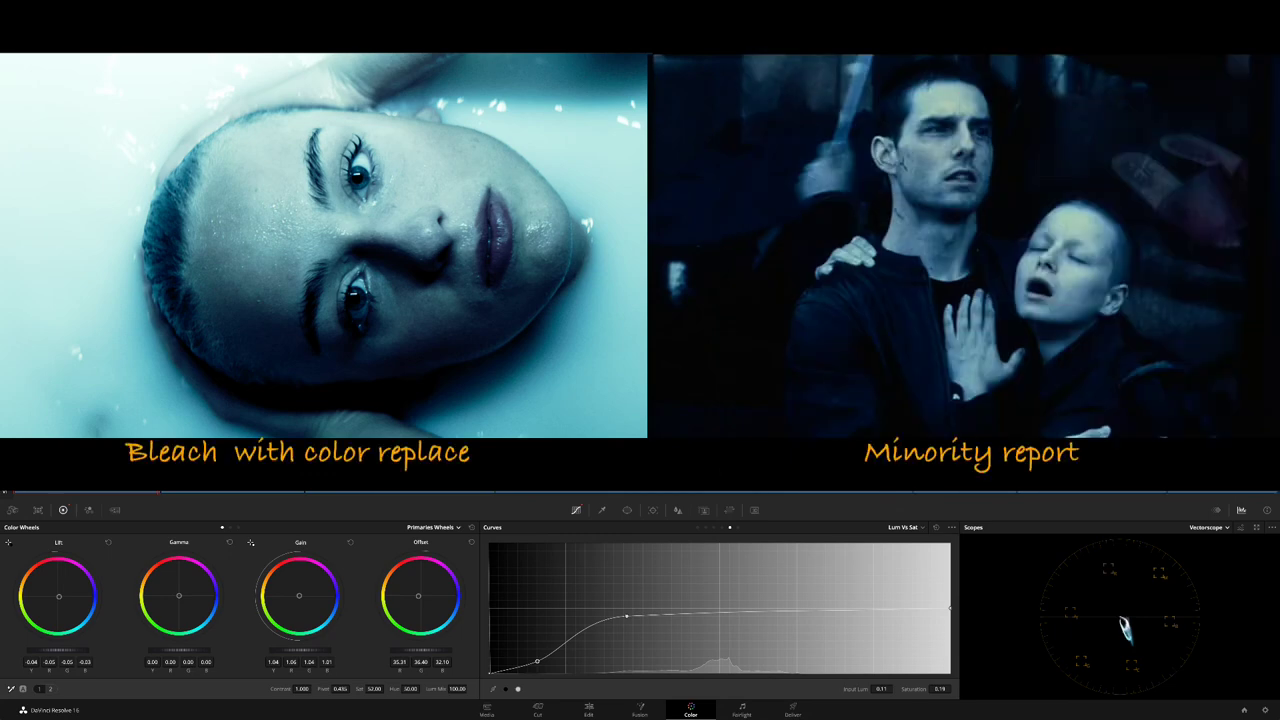
# - Label gallery still 1.1.7 as 'Bleach replace'
pyautogui.doubleClick(470, 668)
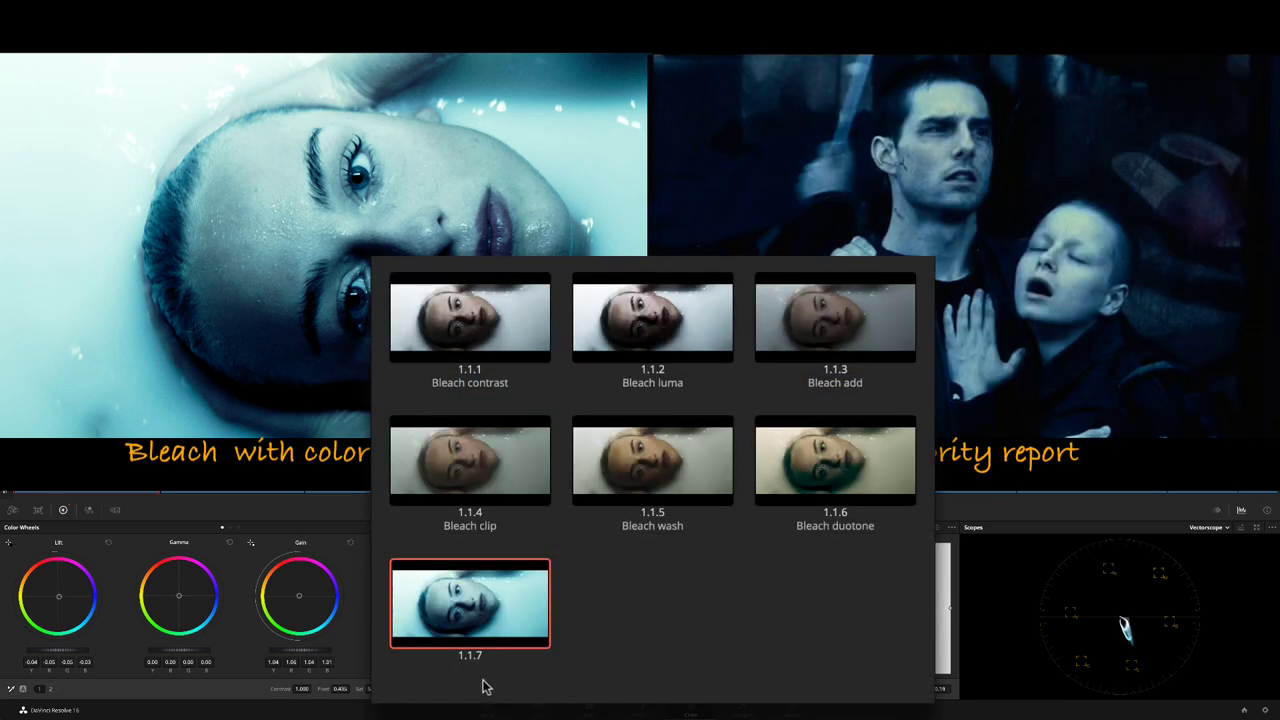
pyautogui.write('Bleach replace')
pyautogui.press('Return')
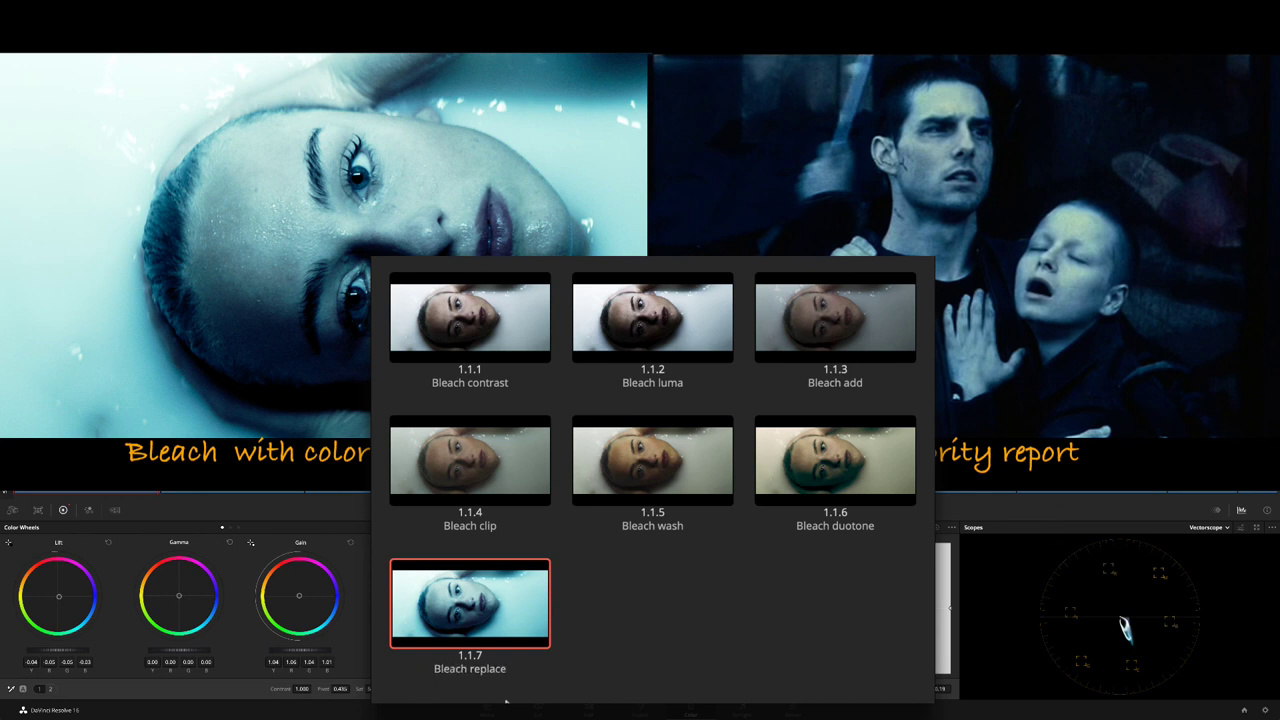